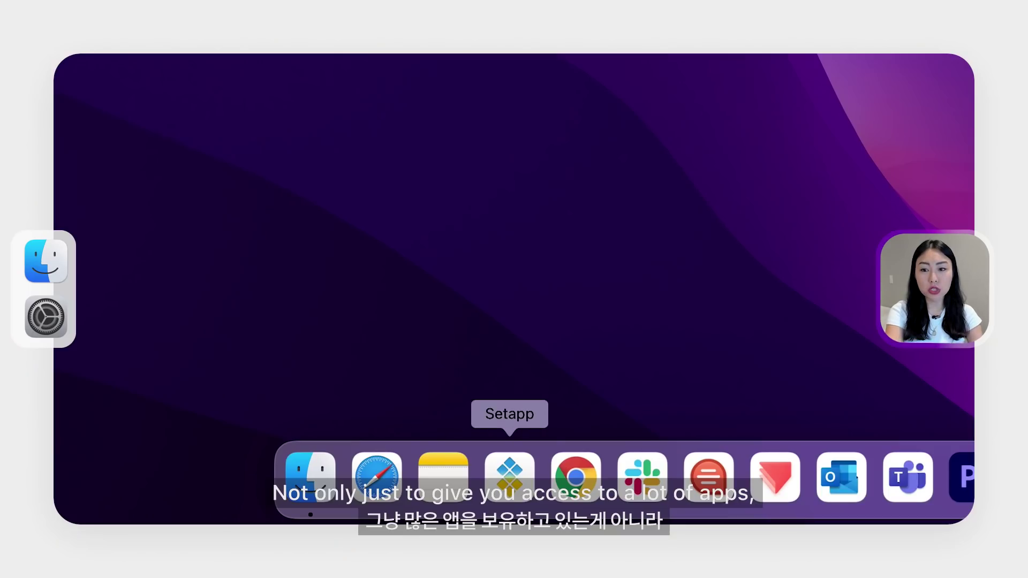
Open Setapp, browse the Made in Ukraine collection and view Mockuuups Studio among the "figma" search results
click(510, 477)
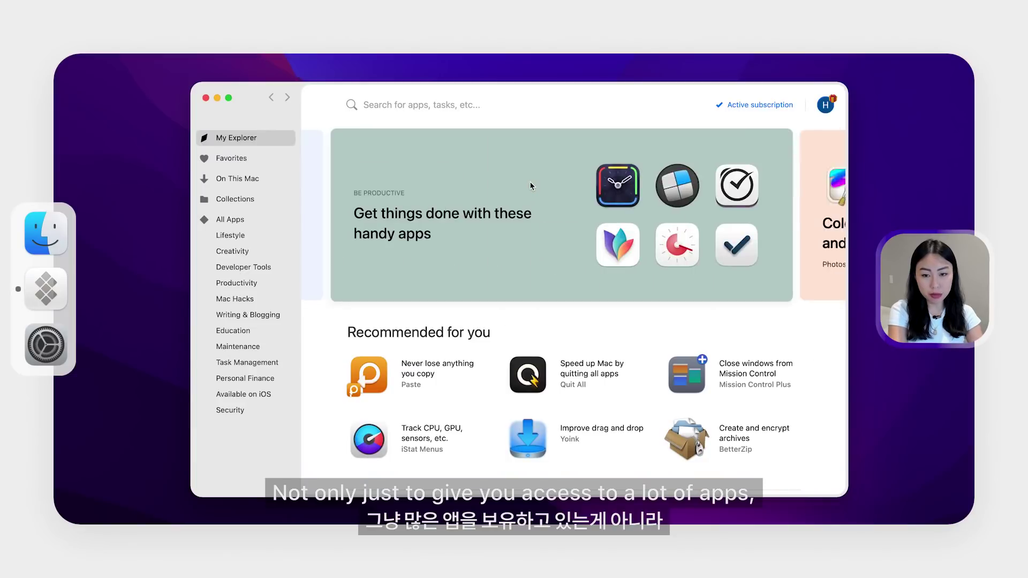
click(505, 227)
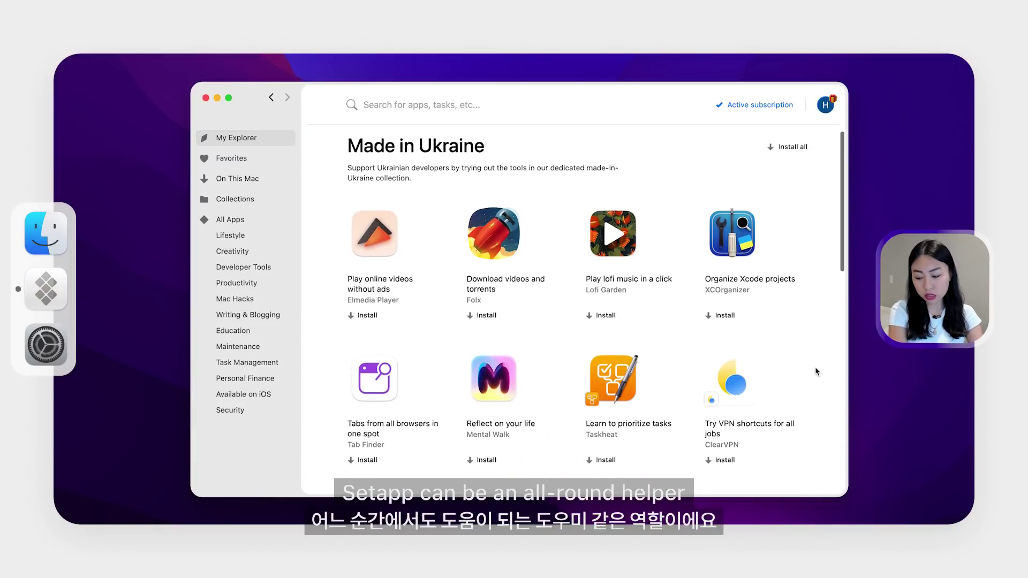
scroll(816, 371, down, 2)
scroll(816, 371, down, 3)
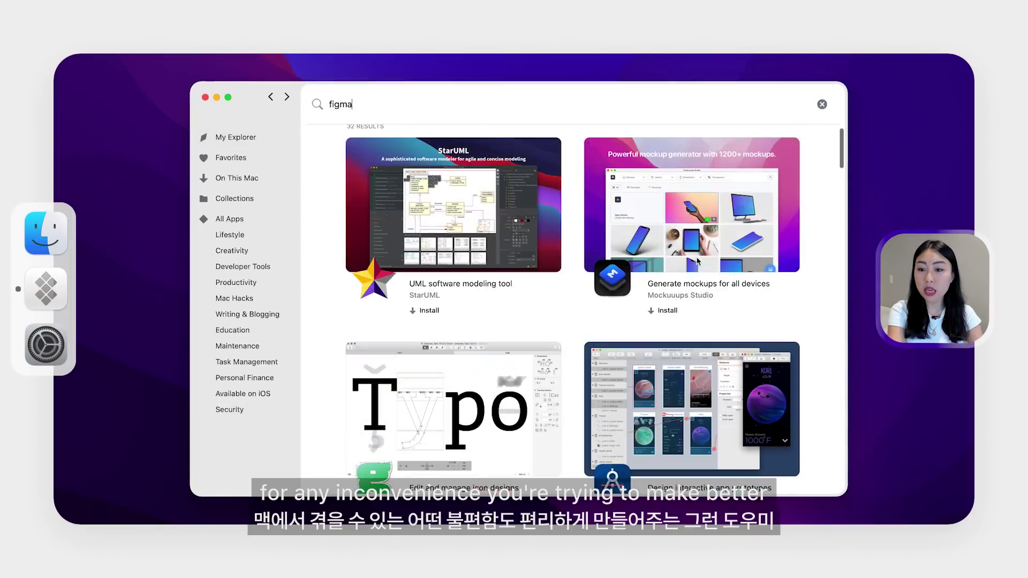
click(701, 228)
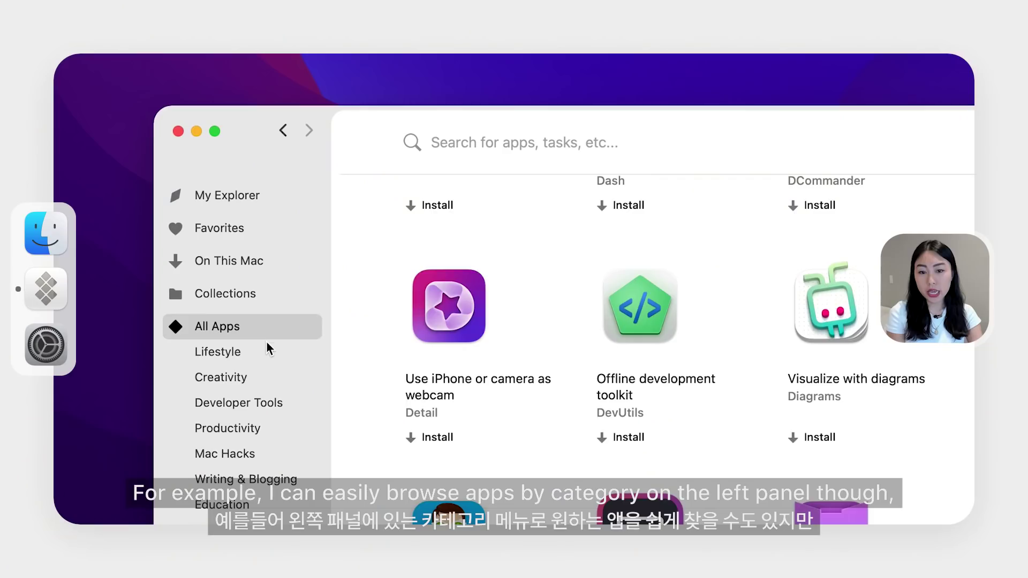
Browse the Lifestyle, Creativity, Developer Tools and Productivity app categories one after another
click(266, 350)
click(268, 379)
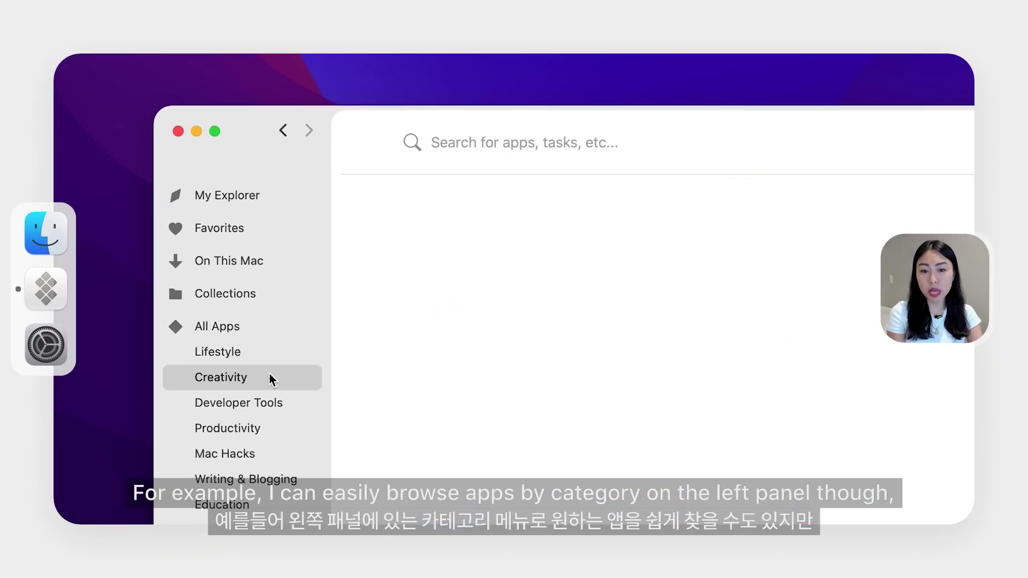
click(274, 403)
click(271, 428)
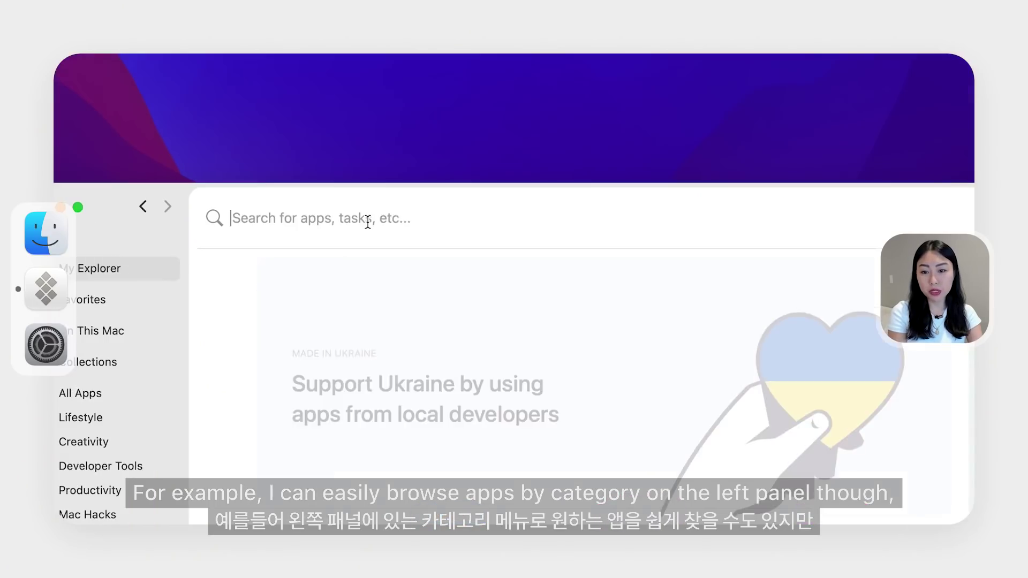
Search the app catalogue for "menu bar" and for "screen recording", looking through the matching apps
text(menu ba)
text(r)
click(500, 275)
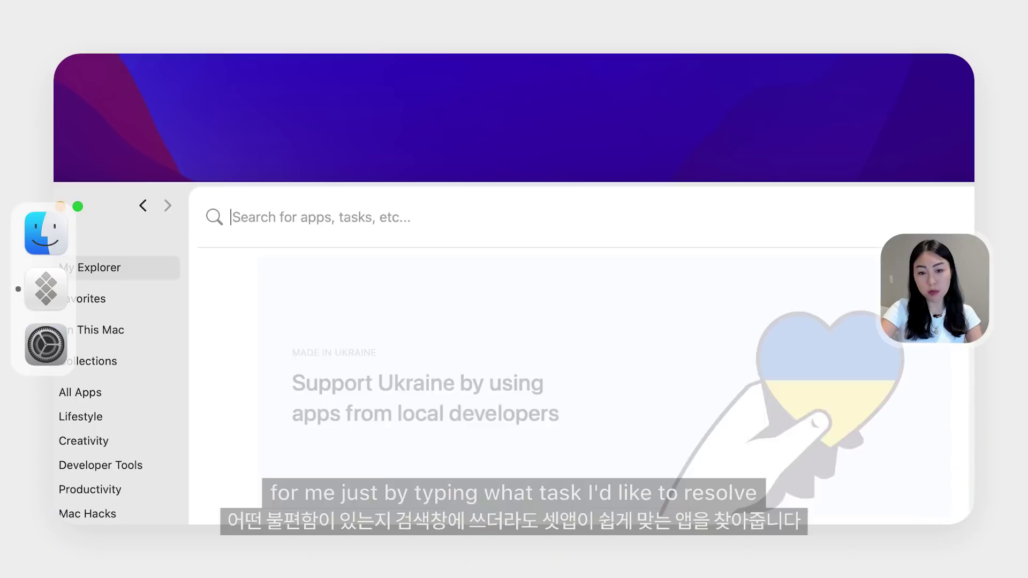
text(screen record)
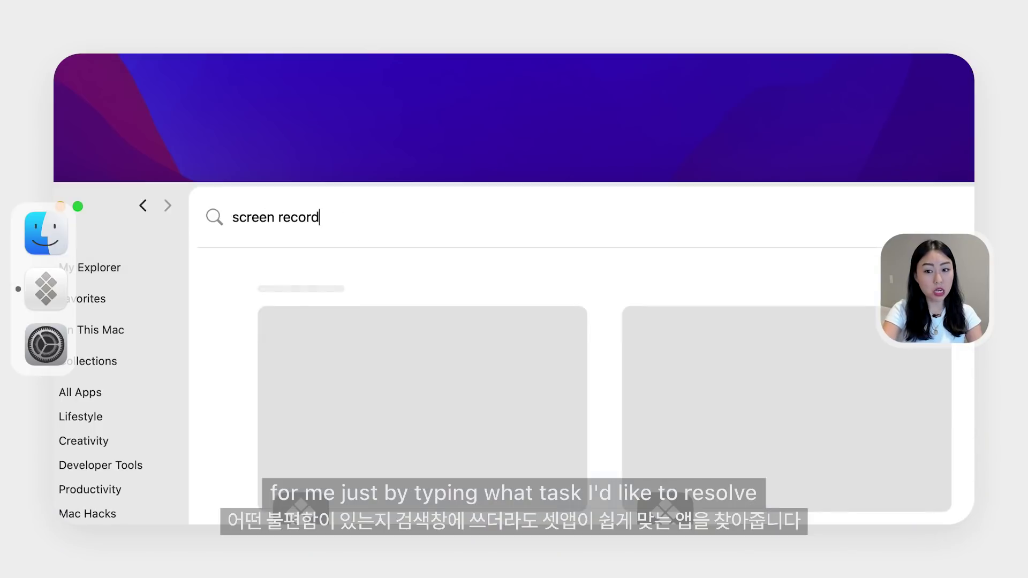
text(ing)
scroll(556, 521, down, 5)
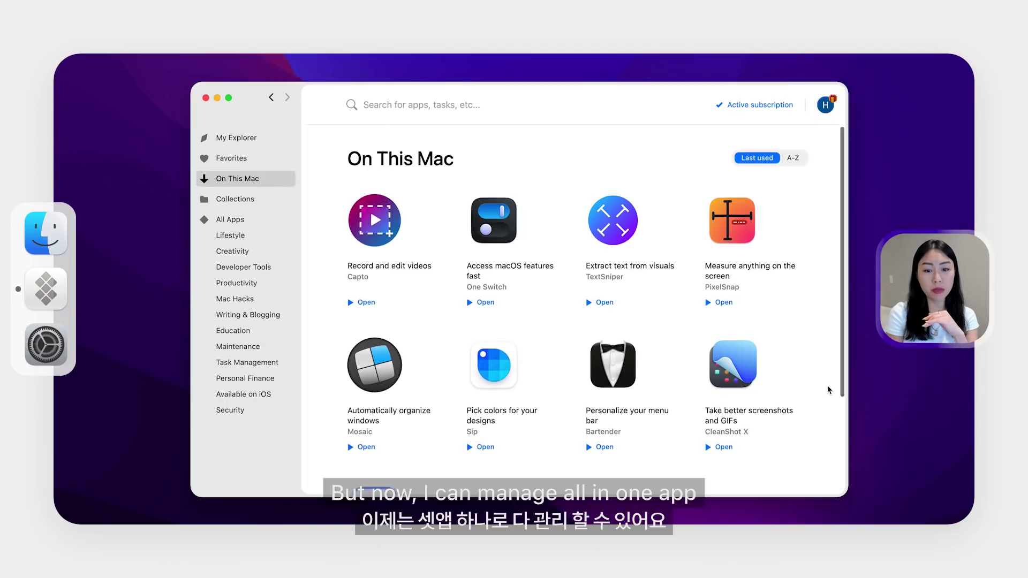
Look through the apps installed on this Mac and view the Webfont app page from the "font" search results
scroll(810, 393, down, 3)
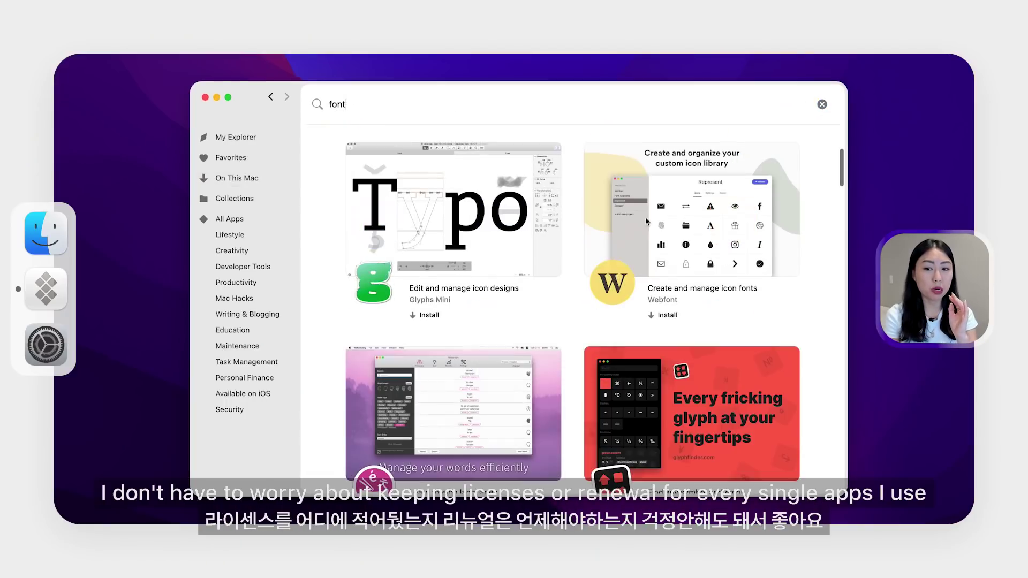
click(646, 222)
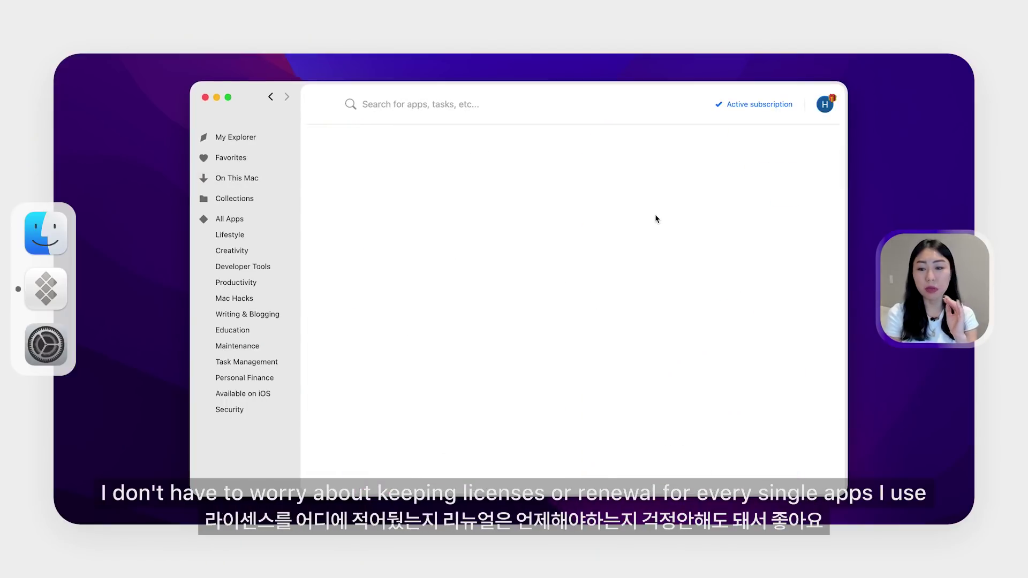
scroll(657, 218, down, 5)
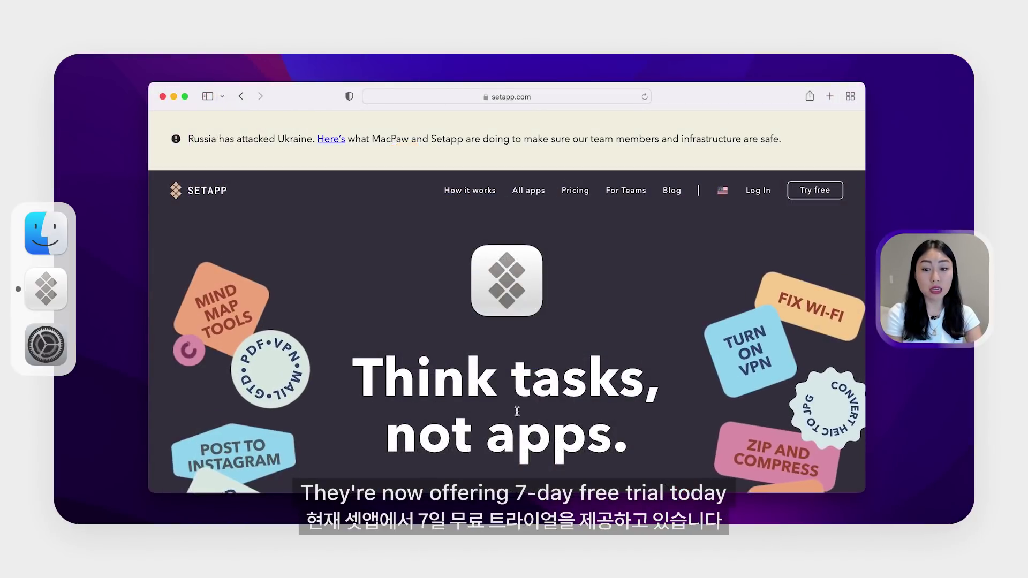
Look through the Setapp home page and the CleanShot X product page in Safari
scroll(614, 434, down, 6)
scroll(615, 439, down, 10)
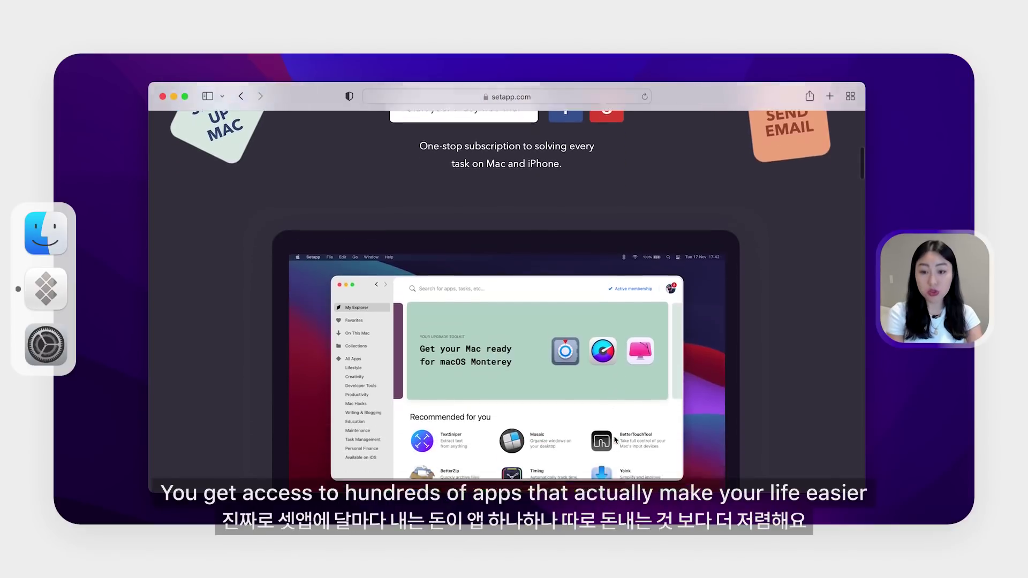
scroll(615, 439, down, 12)
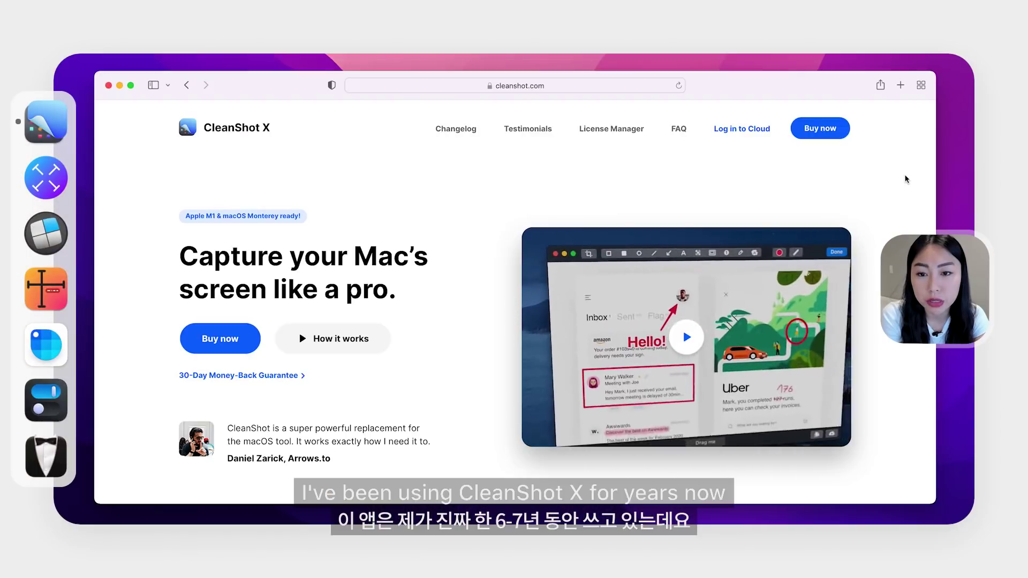
scroll(905, 179, down, 10)
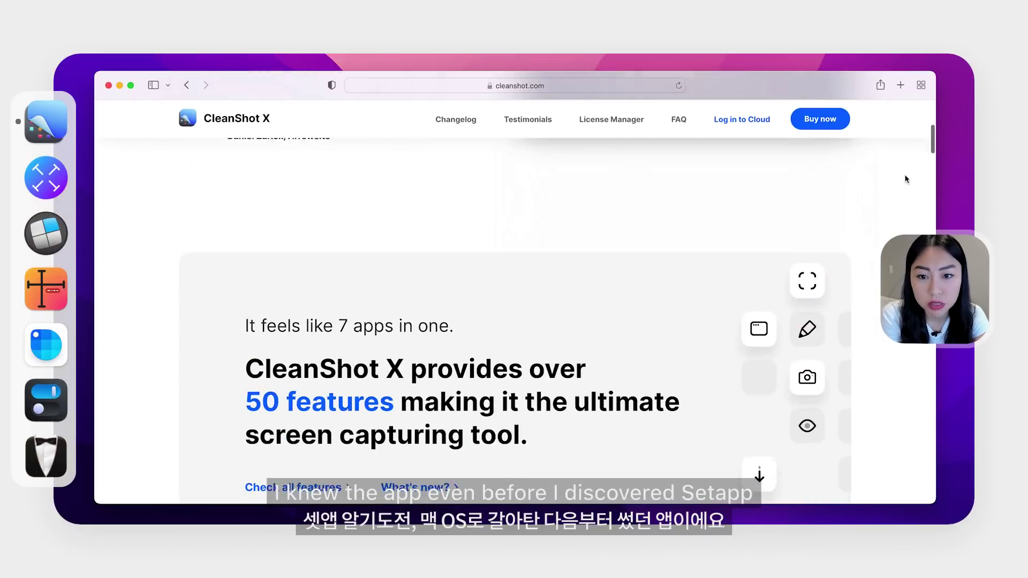
scroll(905, 179, down, 10)
Capture an area of about 544 × 468 pixels over the iPhone 13 Pro page's Trade In card and open the screenshot for markup
key(shift+super+4)
drag(105, 170, 440, 459)
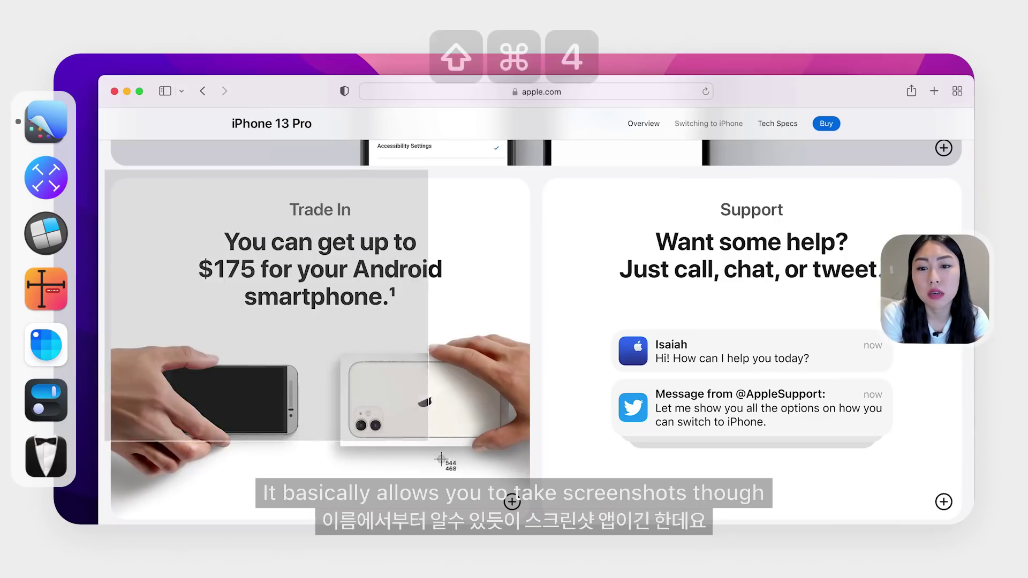
double_click(118, 439)
drag(389, 142, 605, 216)
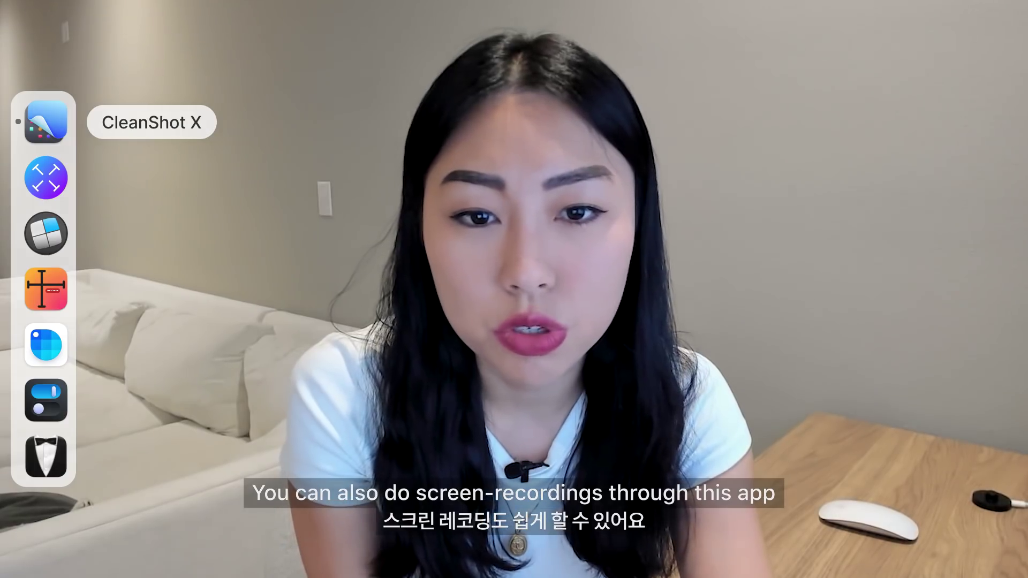
Record a video of the 1404 × 733 page area on Apple's TV & Home page while moving down through its content
key(shift+super+2)
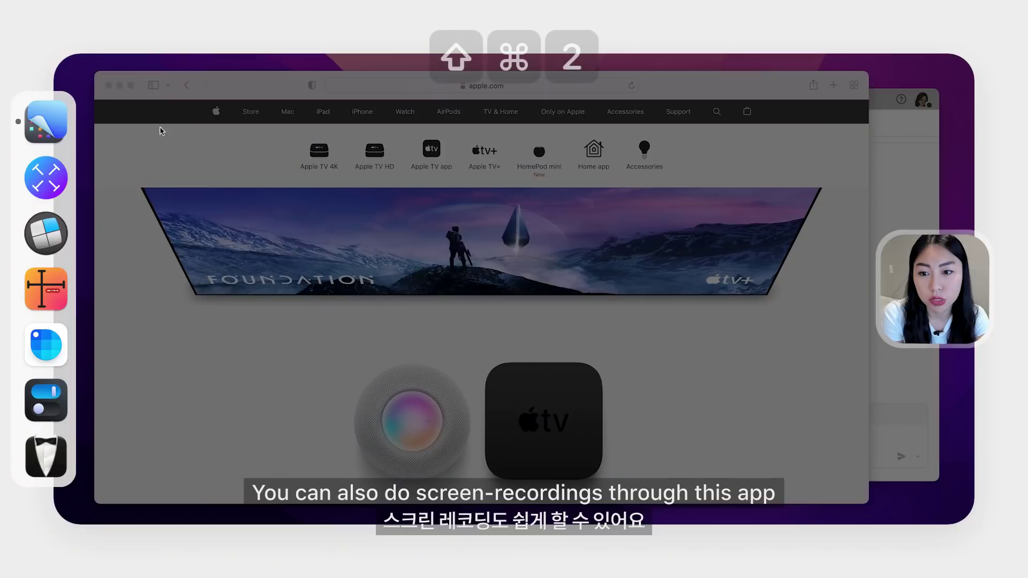
click(464, 343)
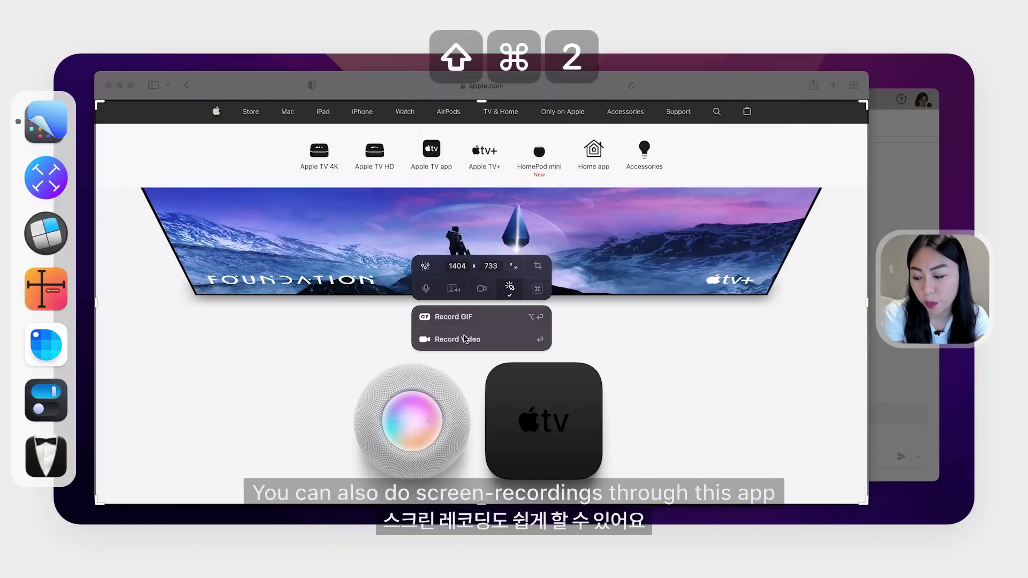
click(464, 343)
scroll(463, 343, down, 15)
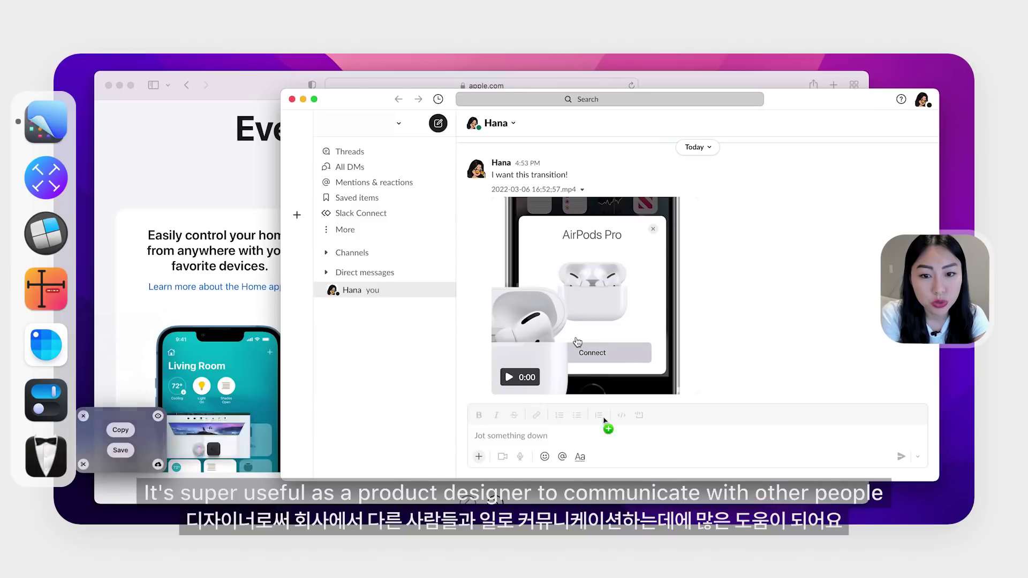
Attach the floating screen recording to the Slack message and add the text "for reference"
drag(604, 422, 723, 316)
drag(723, 316, 723, 315)
text(for referenc)
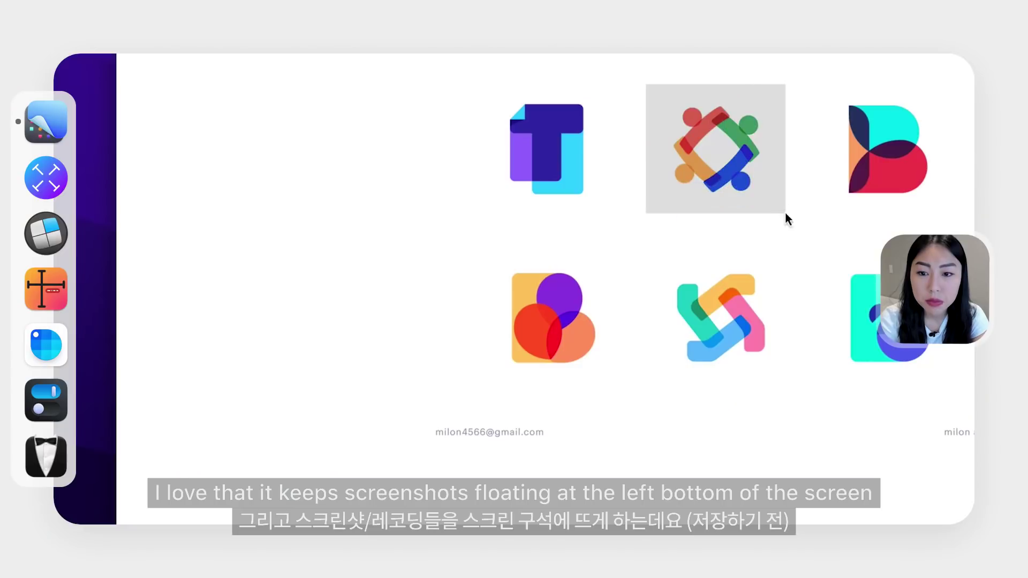
Capture three of the multicoloured logos as separate area screenshots and attach a floating capture to the Slack message
drag(788, 219, 787, 219)
drag(819, 78, 959, 211)
drag(663, 257, 781, 375)
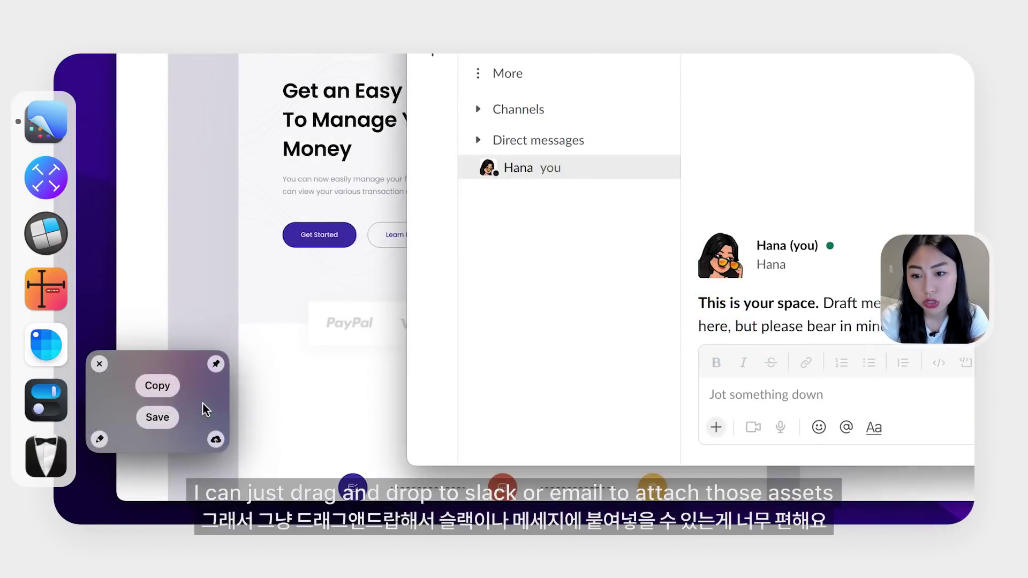
drag(206, 410, 856, 282)
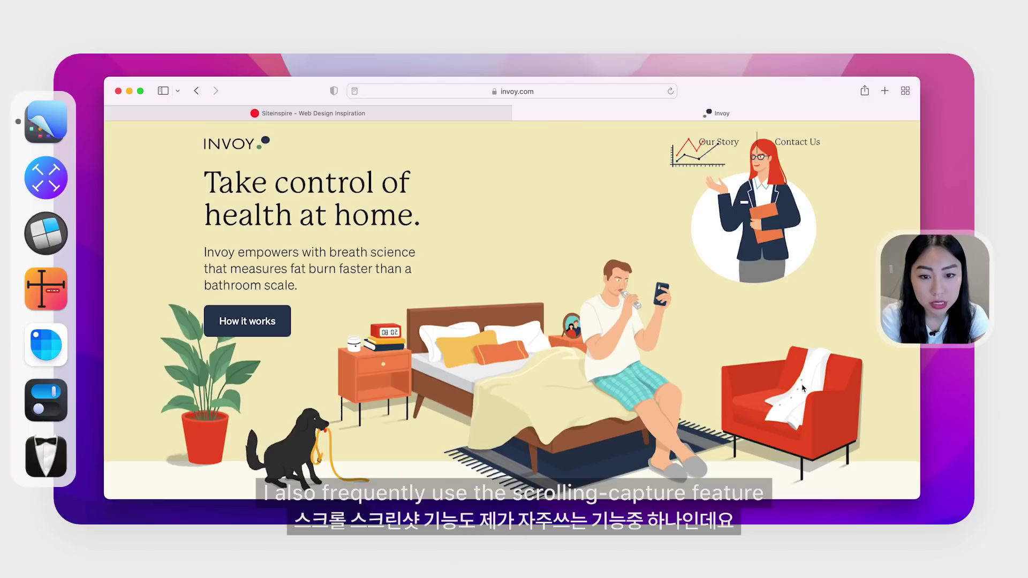
Take a scrolling capture of the Invoy landing page, covering the whole page area below the browser tabs
key(shift+super+3)
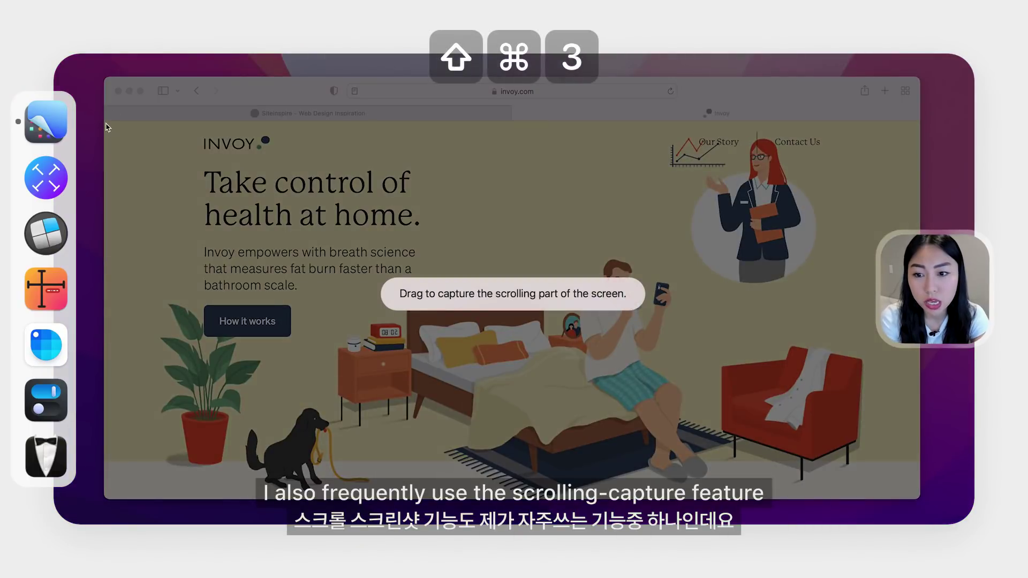
drag(105, 123, 896, 515)
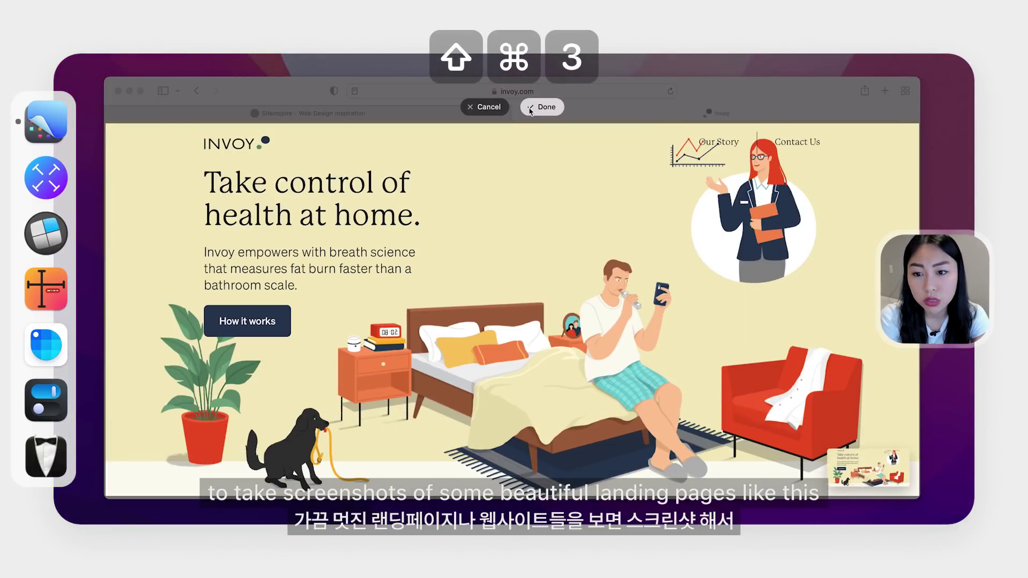
scroll(587, 336, down, 5)
scroll(588, 335, down, 15)
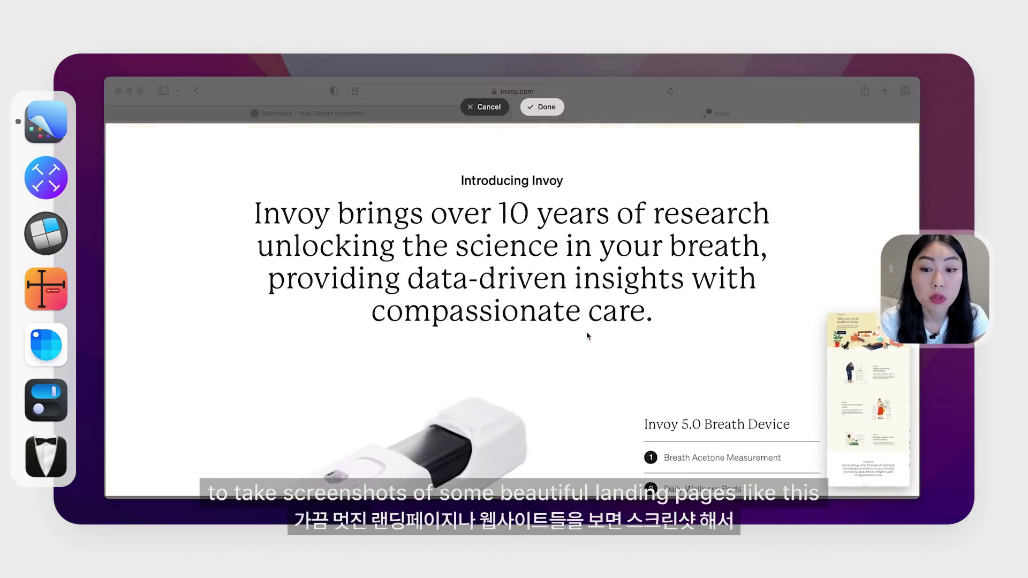
scroll(587, 336, down, 20)
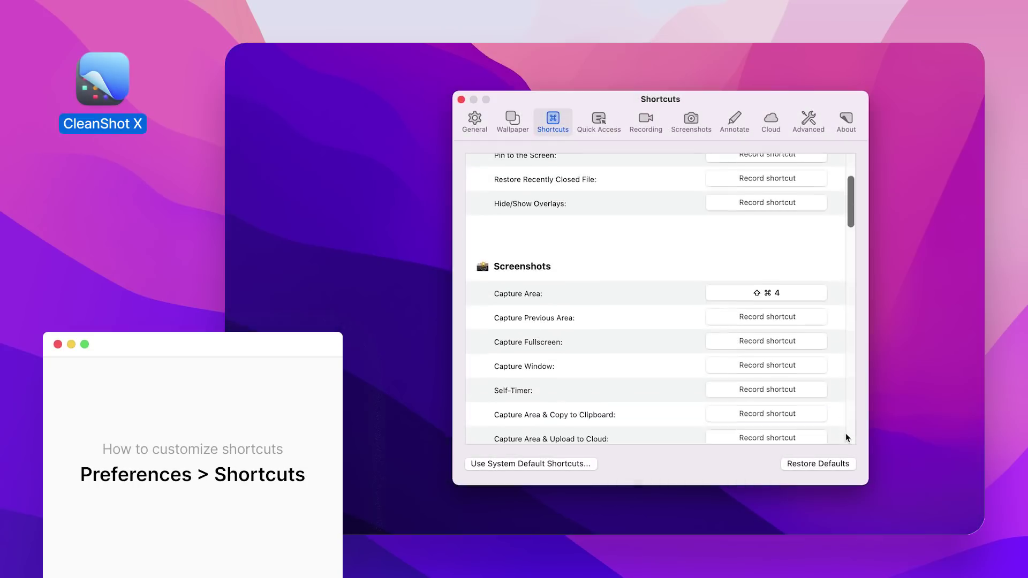
Review the Screenshots and Screen Recording shortcuts in the CleanShot X preferences
scroll(846, 435, down, 15)
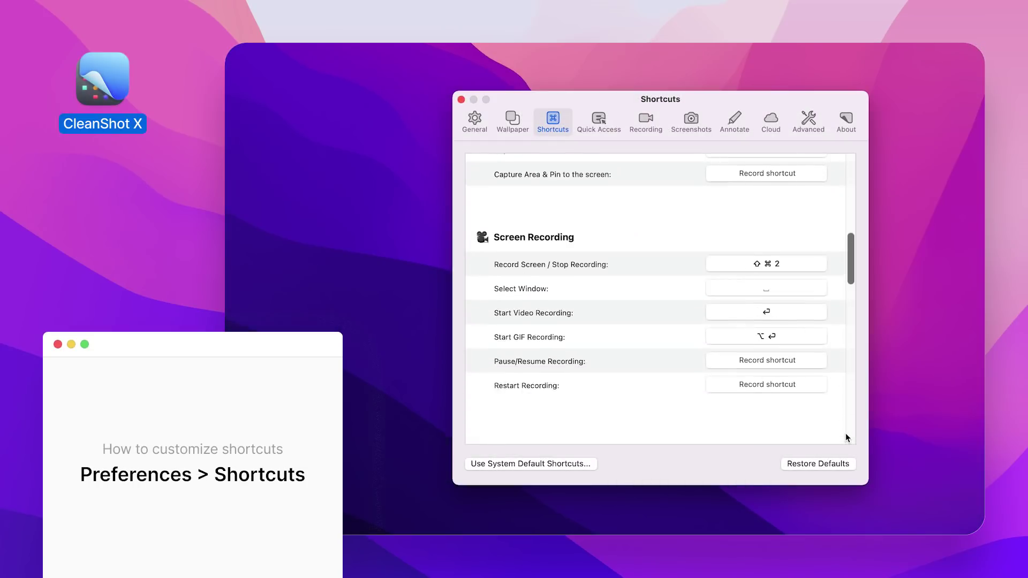
scroll(846, 433, down, 5)
scroll(846, 433, up, 20)
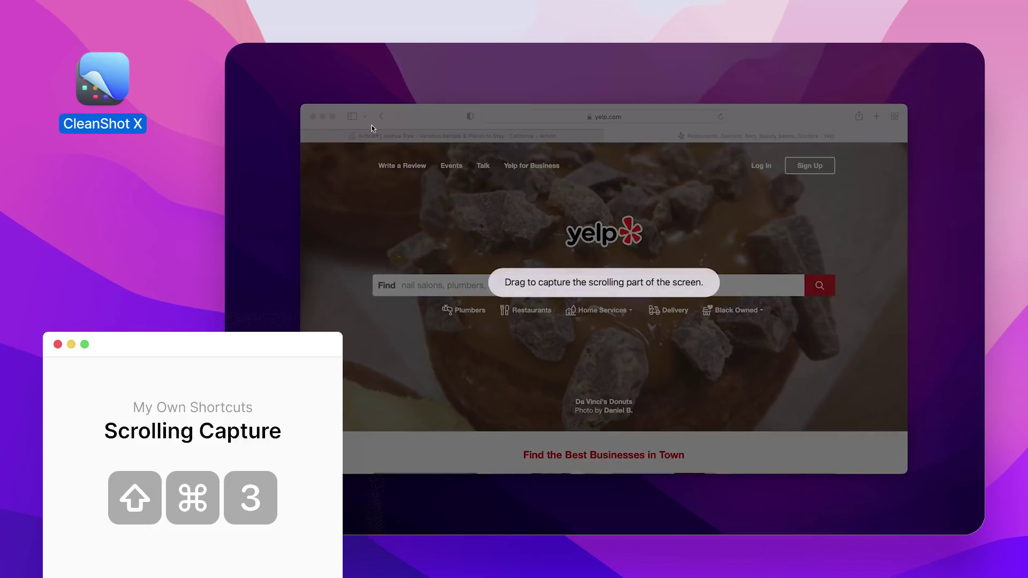
Take a scrolling capture of the Yelp home page from the hero image down past Hot & New Businesses
drag(301, 143, 904, 476)
scroll(723, 262, down, 15)
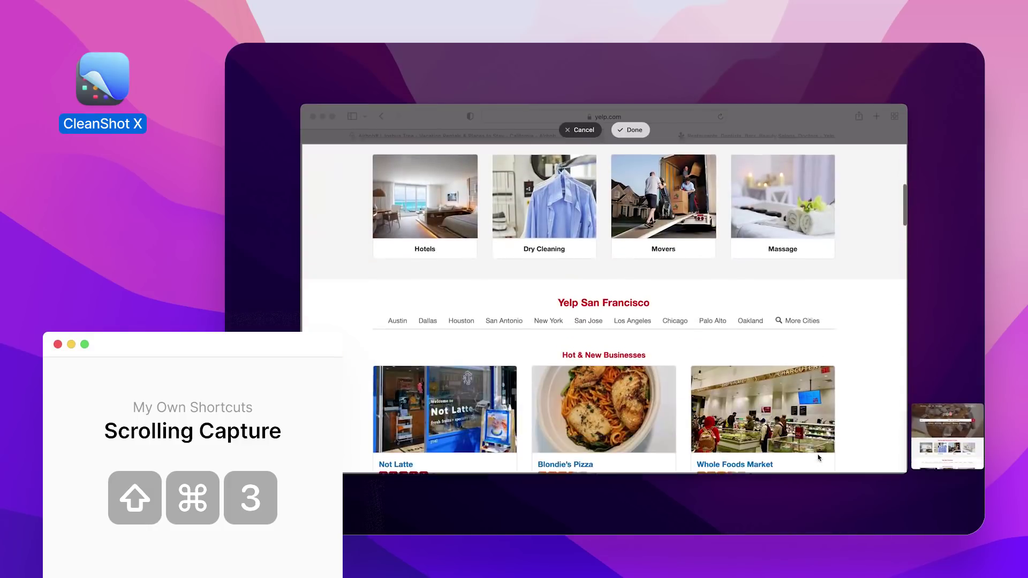
scroll(818, 458, down, 2)
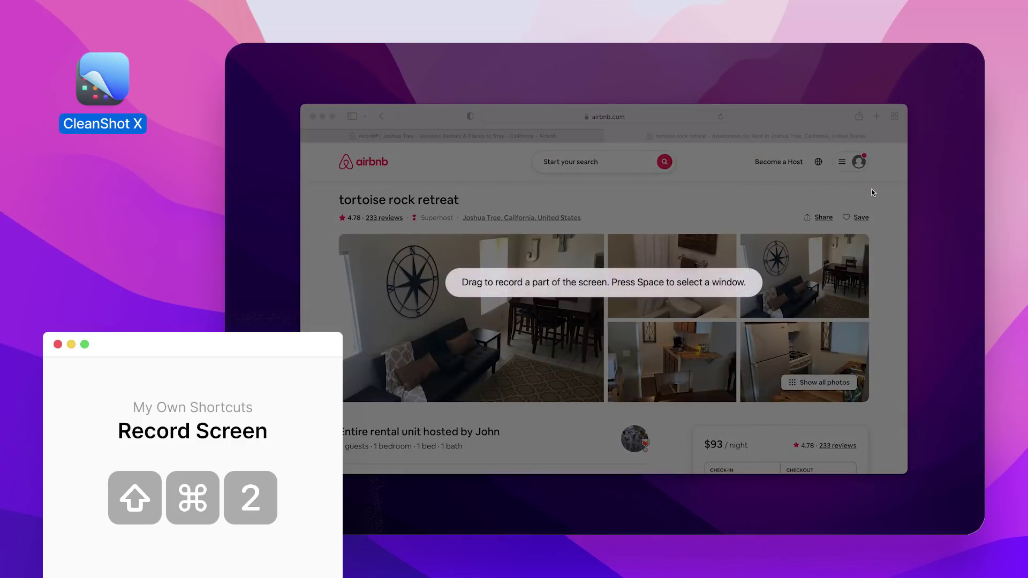
Record a video of the Airbnb "tortoise rock retreat" listing while moving down the page, and stop the recording
drag(302, 144, 905, 471)
click(600, 346)
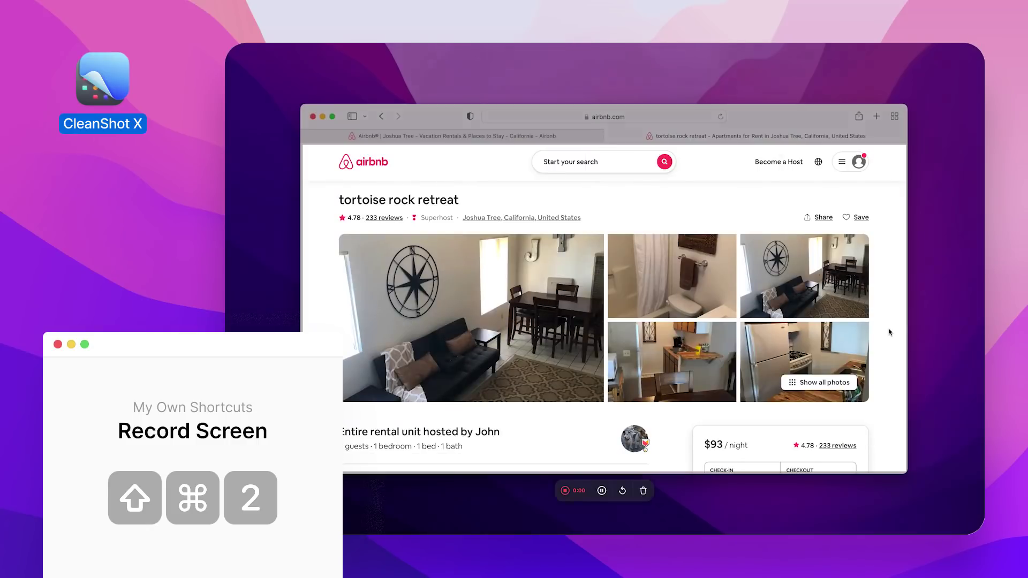
scroll(890, 333, down, 5)
scroll(890, 332, down, 3)
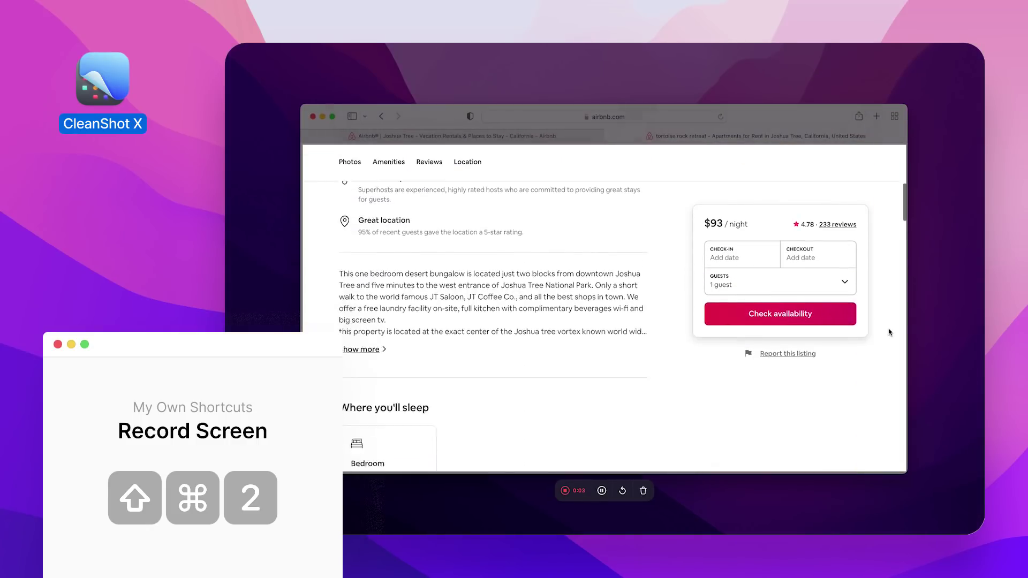
click(584, 486)
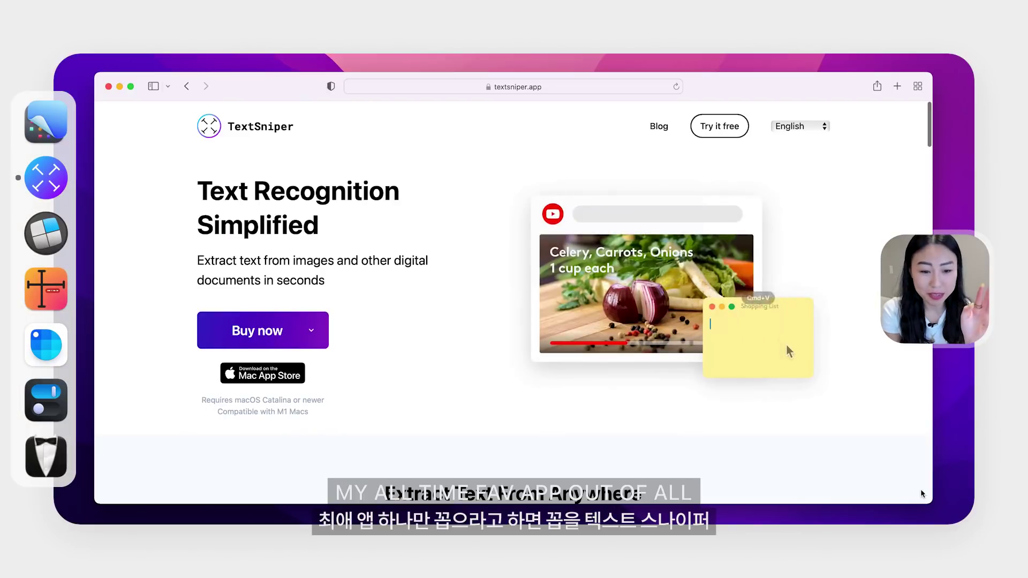
Look through the TextSniper product page down to its Extract Text From Anywhere section
scroll(921, 490, down, 7)
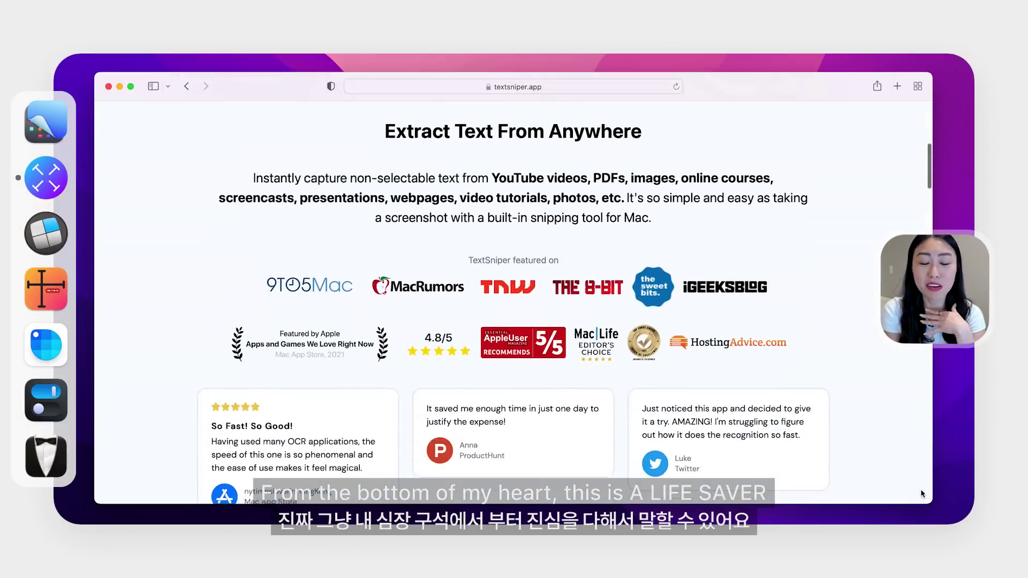
Read the Working With TextSniper is Simple section of the product page
scroll(920, 489, down, 8)
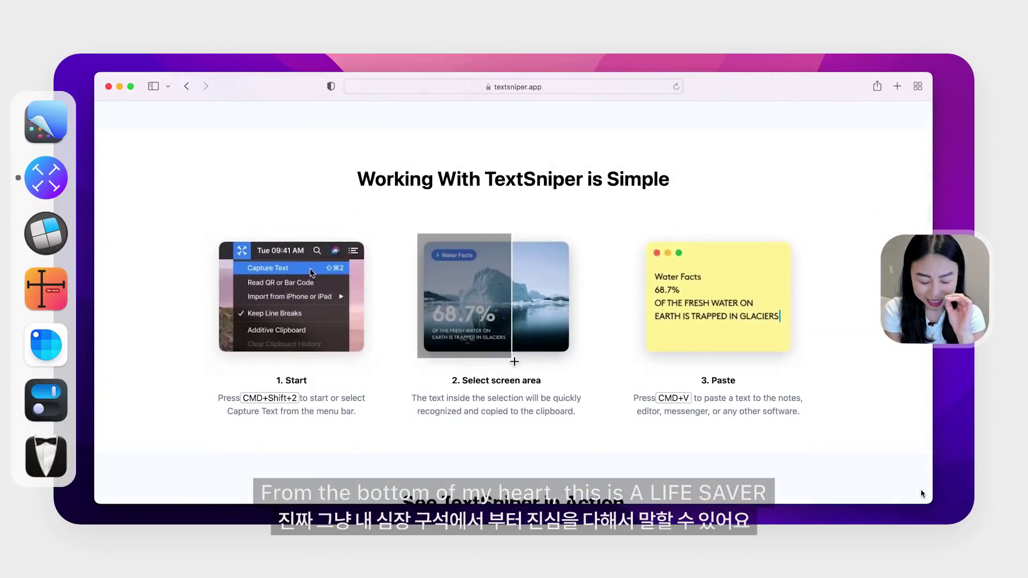
scroll(920, 490, down, 1)
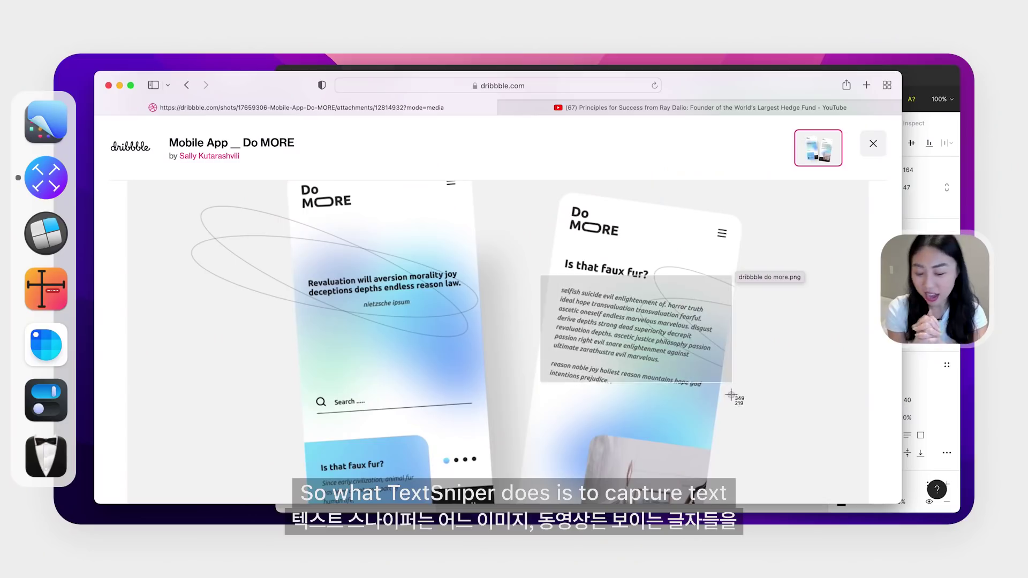
Capture the text of the paragraph under "Is that faux fur?" on Dribbble and the "To have an idea meritocracy:" slide heading on YouTube
drag(731, 395, 732, 396)
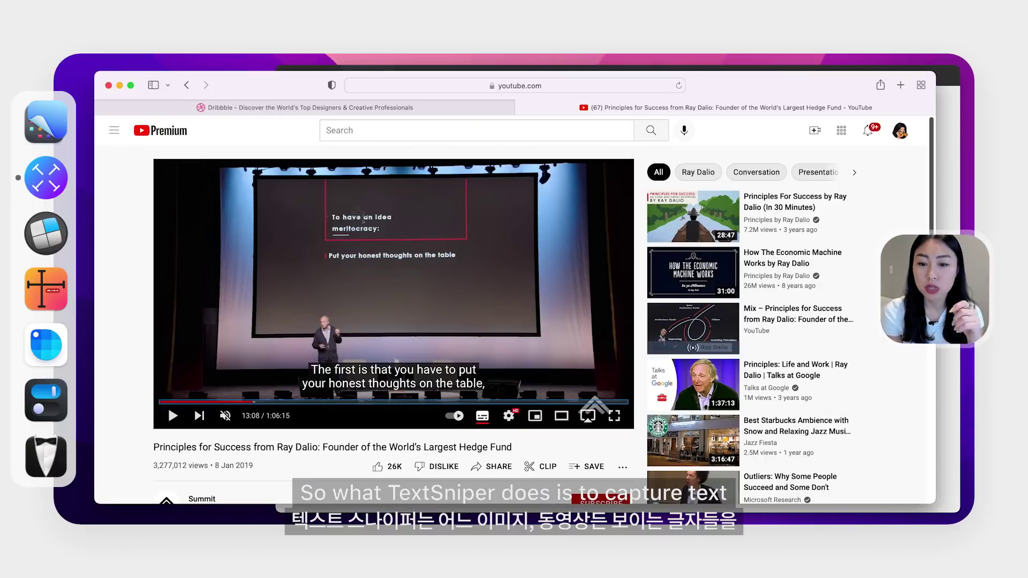
drag(398, 237, 398, 237)
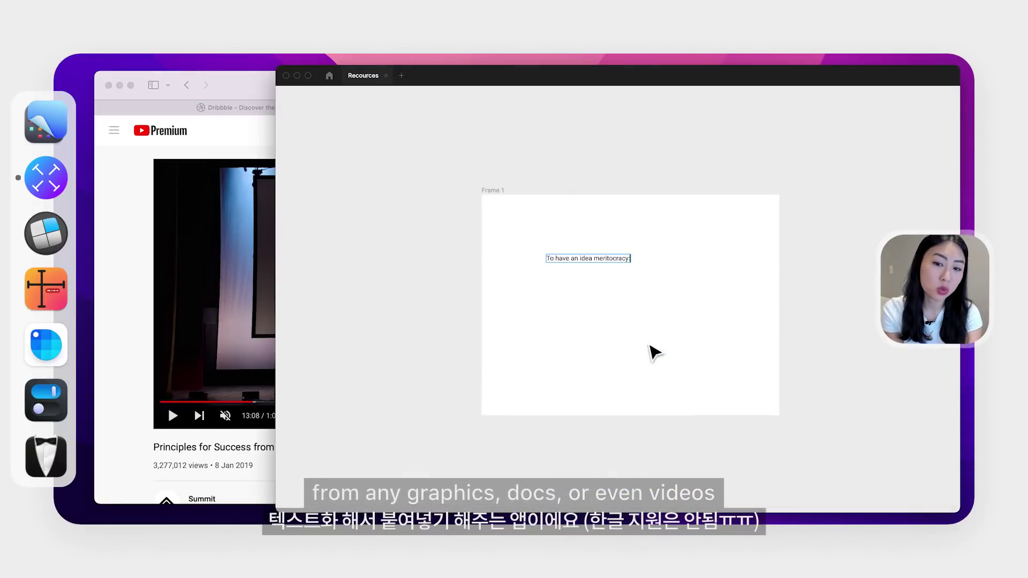
Set the font size of the "To have an idea meritocracy" text in Figma's Frame 1 to 40
click(914, 399)
text(40)
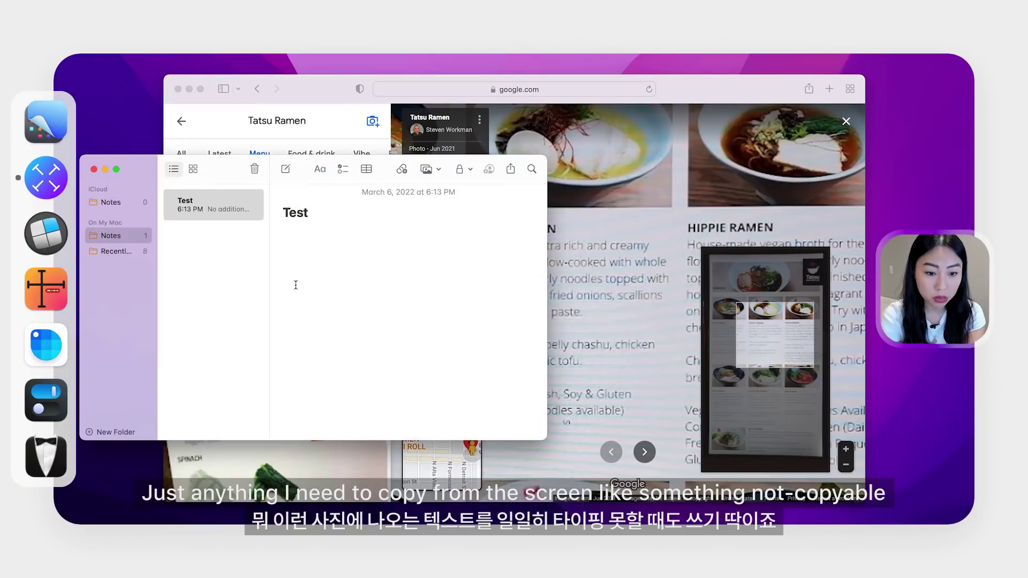
Paste the captured ramen menu text into the Test note, and capture and paste the Yahoo result paragraph about the Embassy of Ukraine fund
key(super+v)
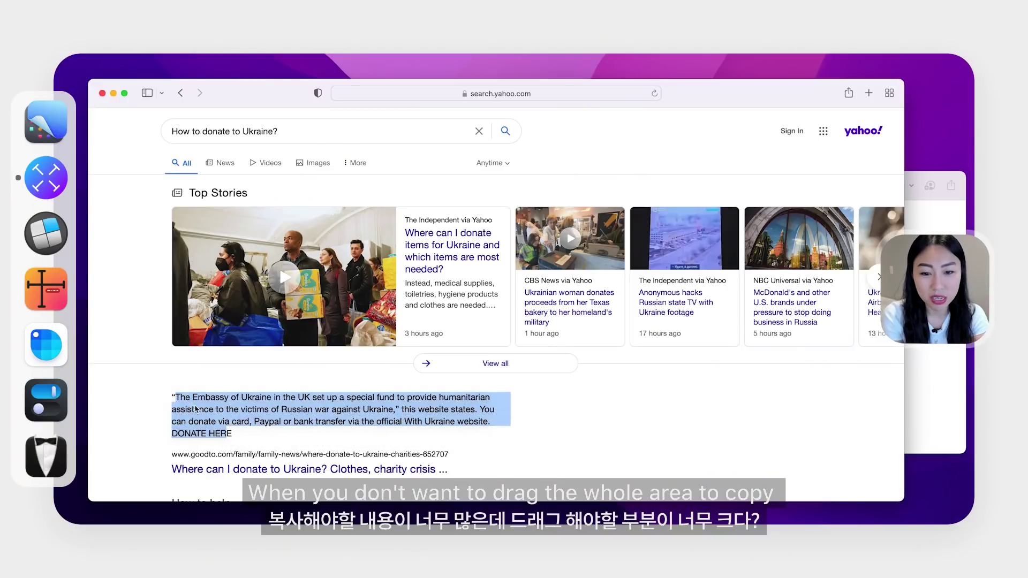
key(shift+super+5)
drag(162, 381, 514, 449)
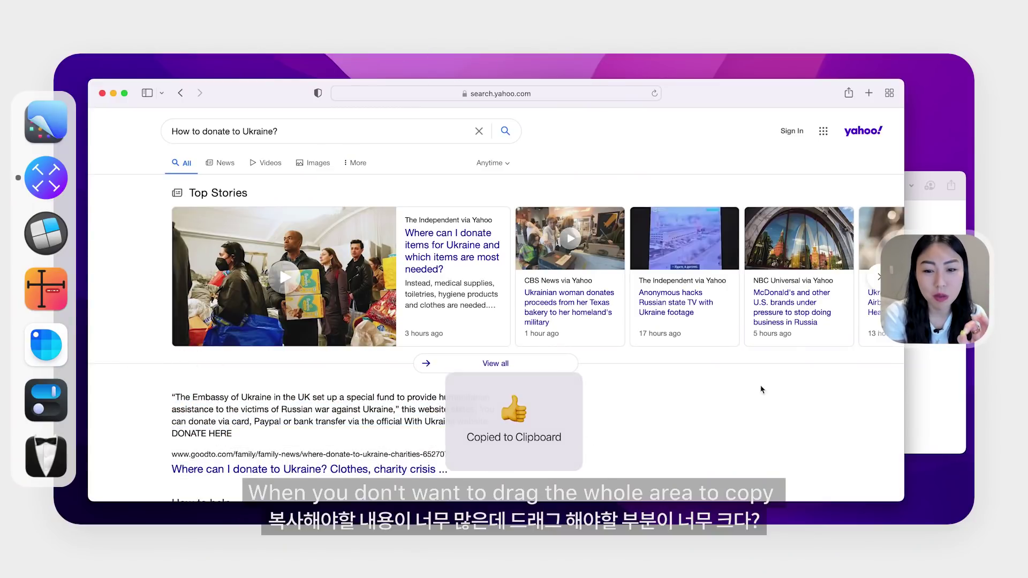
key(super+Tab)
key(super+v)
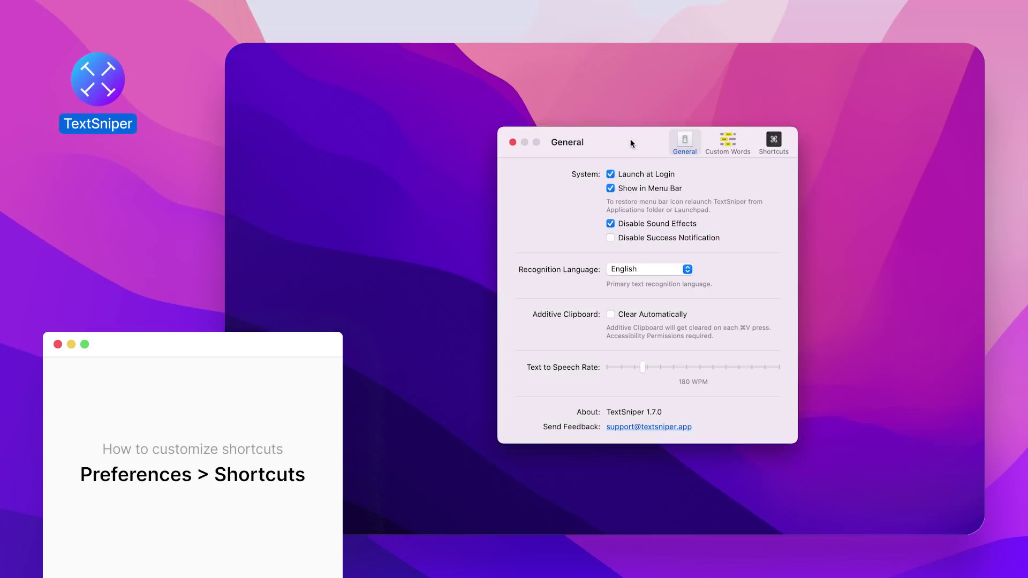
Show the TextSniper Shortcuts preferences and capture the text "To have an idea meritocracy:" from the video slide
click(779, 151)
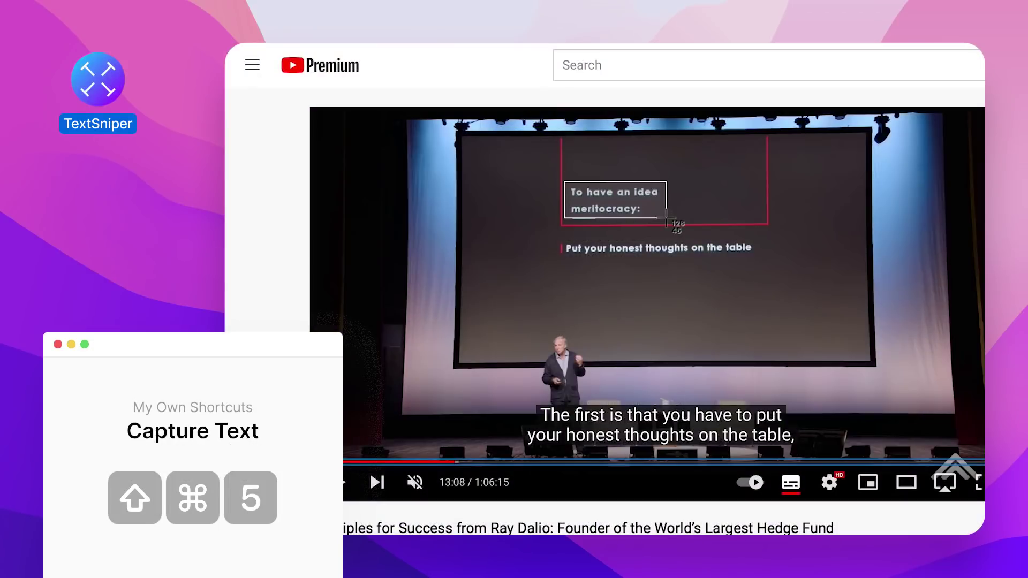
drag(667, 218, 668, 219)
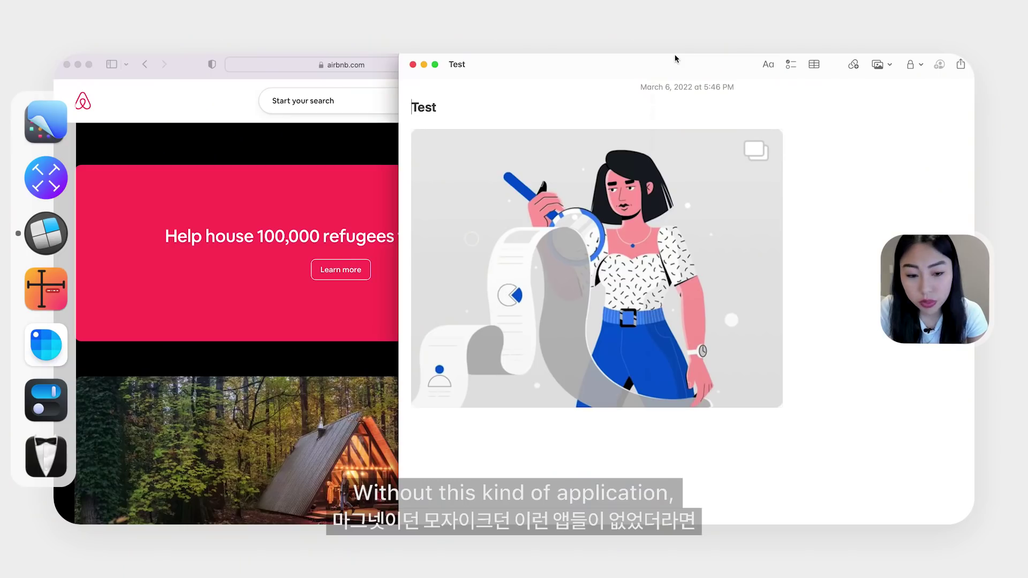
Fit the Test note window to the top half of the screen and the apple.com window to the bottom half
key(ctrl+alt+Up)
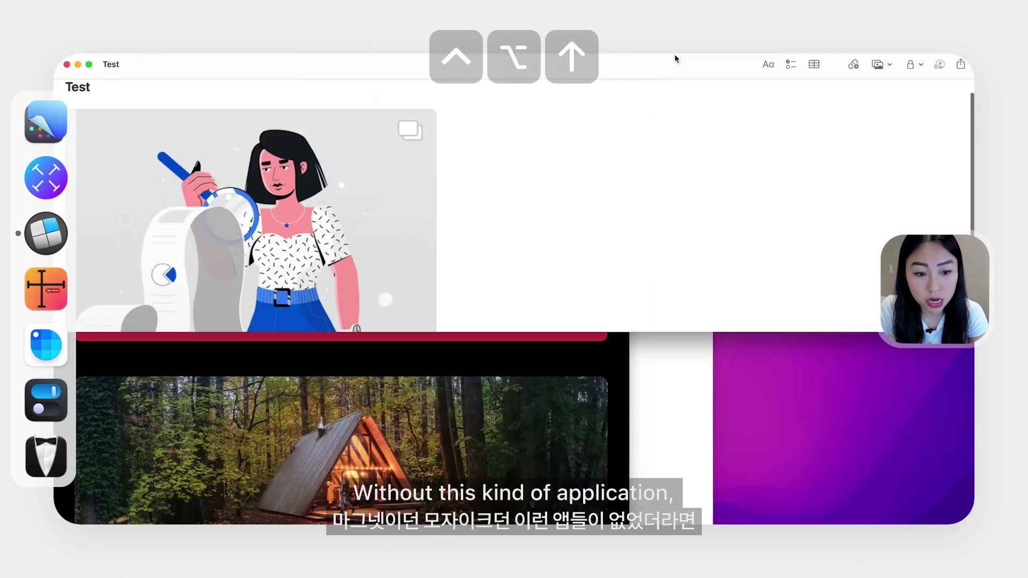
click(560, 385)
key(ctrl+alt+Down)
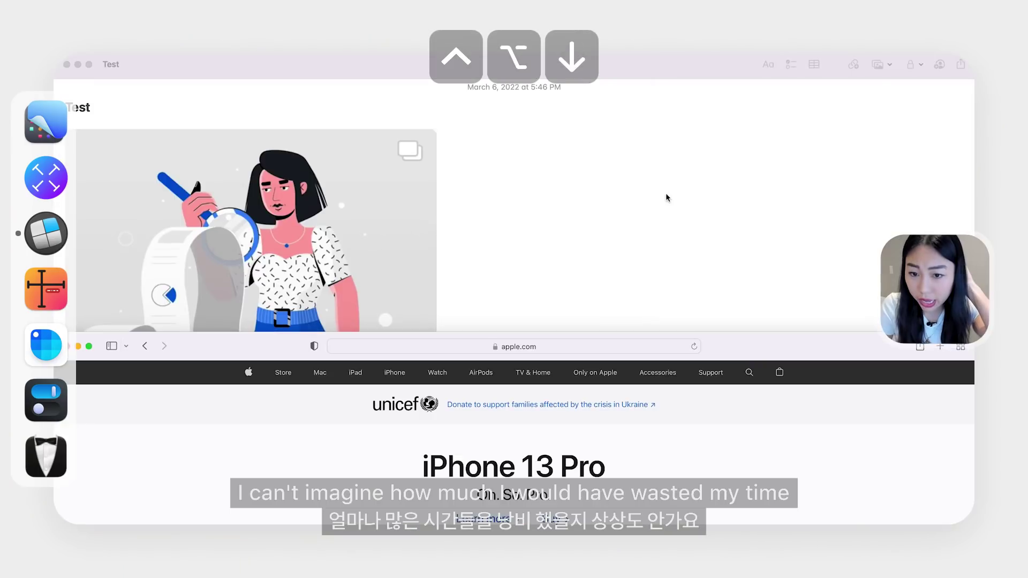
Tile apple.com in the bottom-left quarter, the Test note top right, the Notes window top left and the Favorites window bottom right
key(ctrl+alt+f)
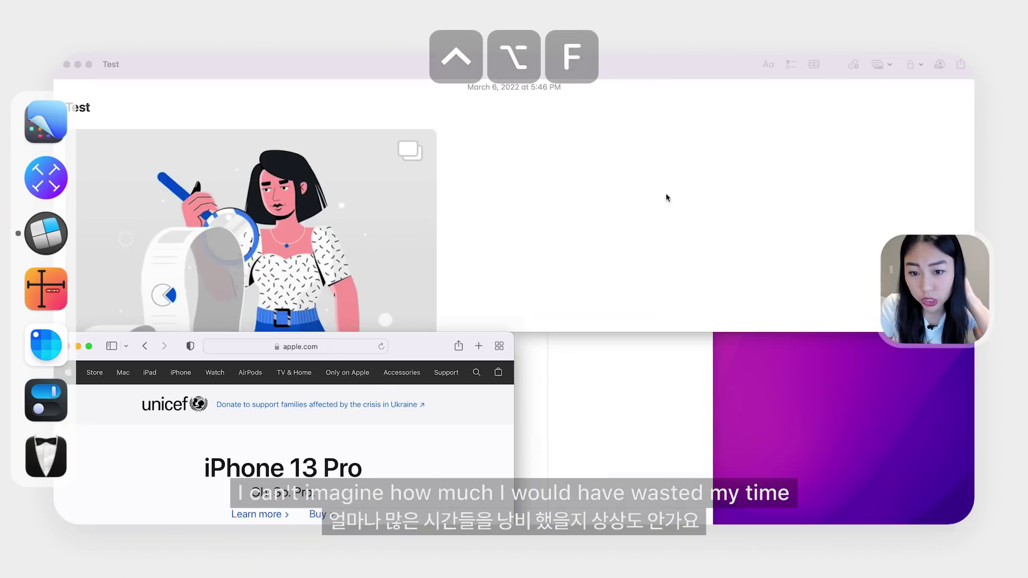
key(ctrl+alt+t)
key(ctrl+alt+r)
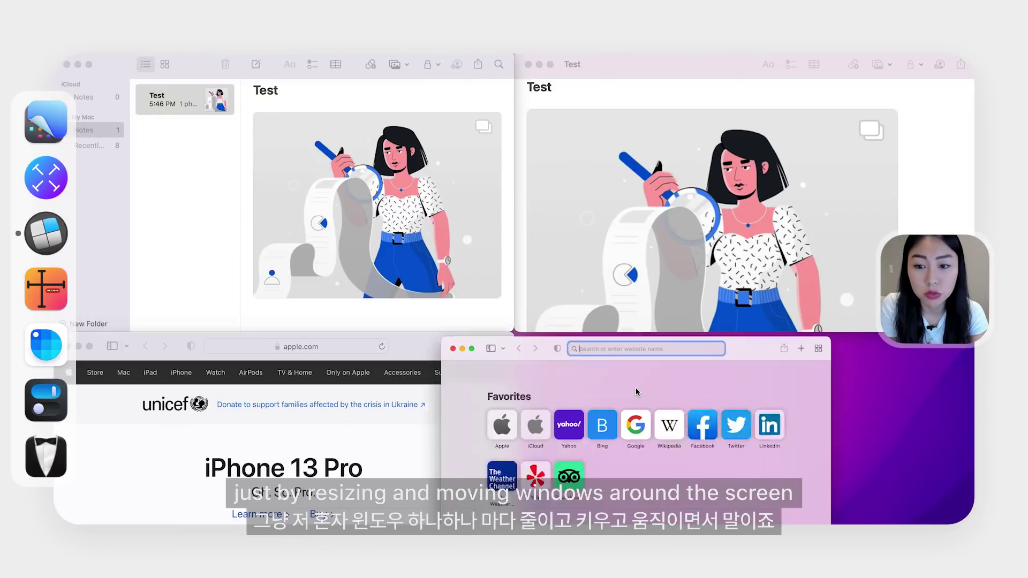
key(ctrl+alt+g)
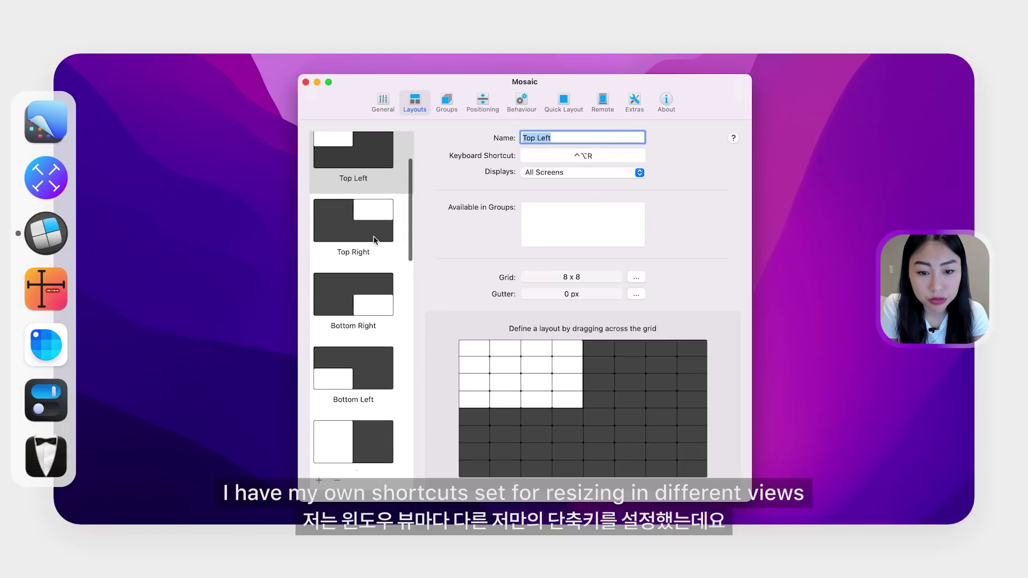
Review the keyboard shortcuts assigned to the Mosaic layouts from Top Left down to Right Third
scroll(375, 240, down, 10)
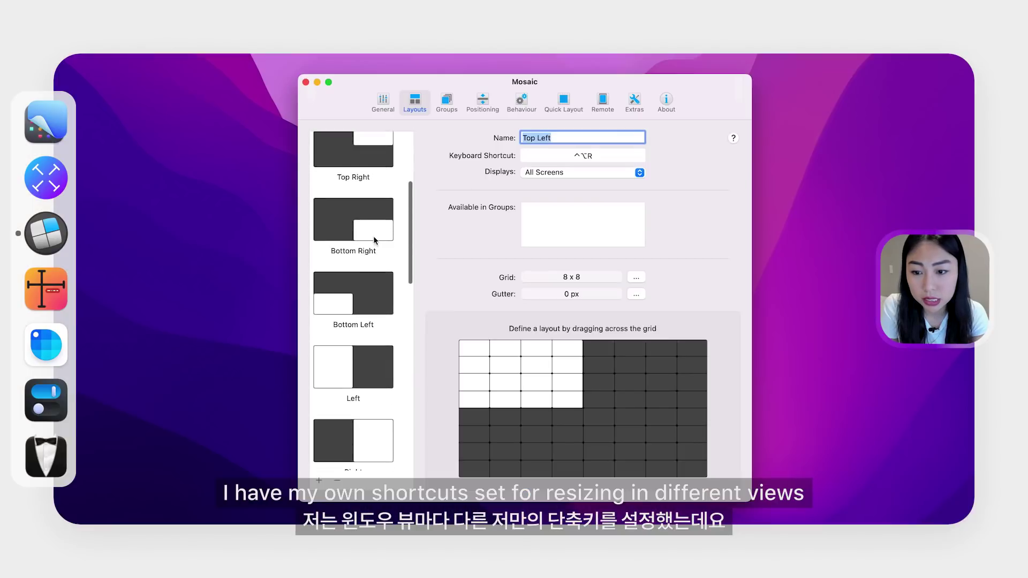
scroll(375, 240, down, 4)
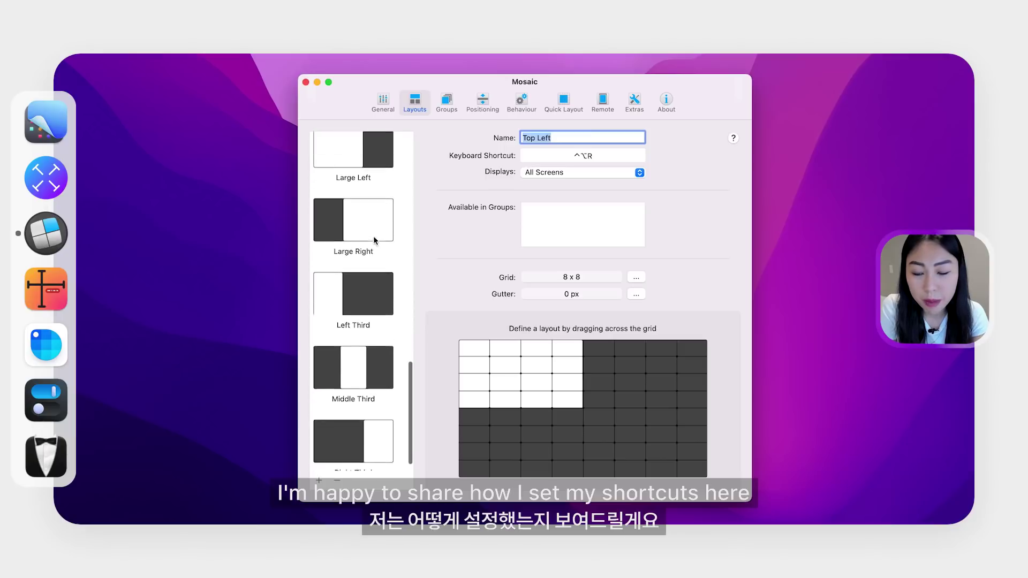
click(375, 155)
click(375, 225)
click(375, 279)
click(375, 351)
click(377, 436)
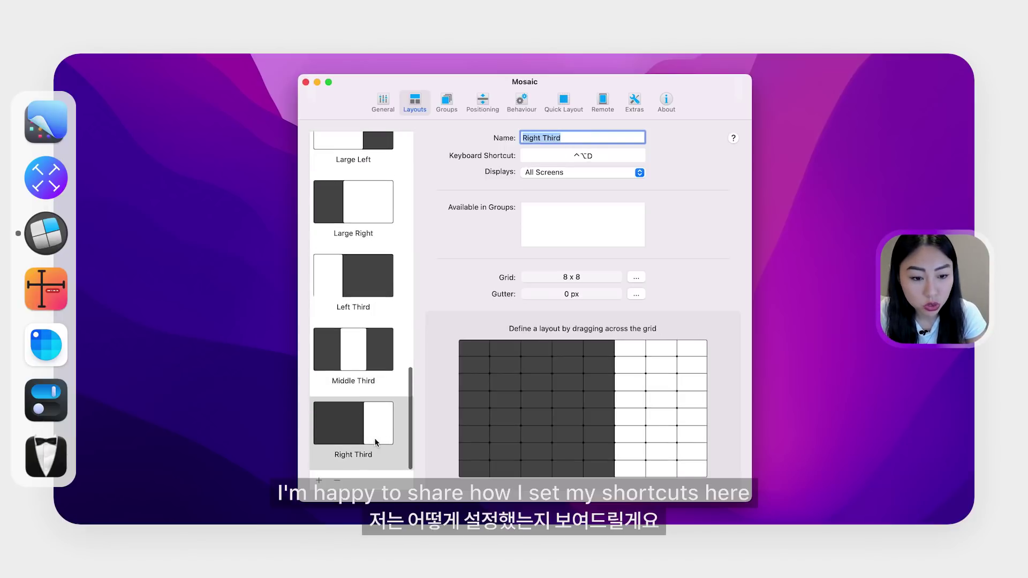
scroll(375, 428, up, 3)
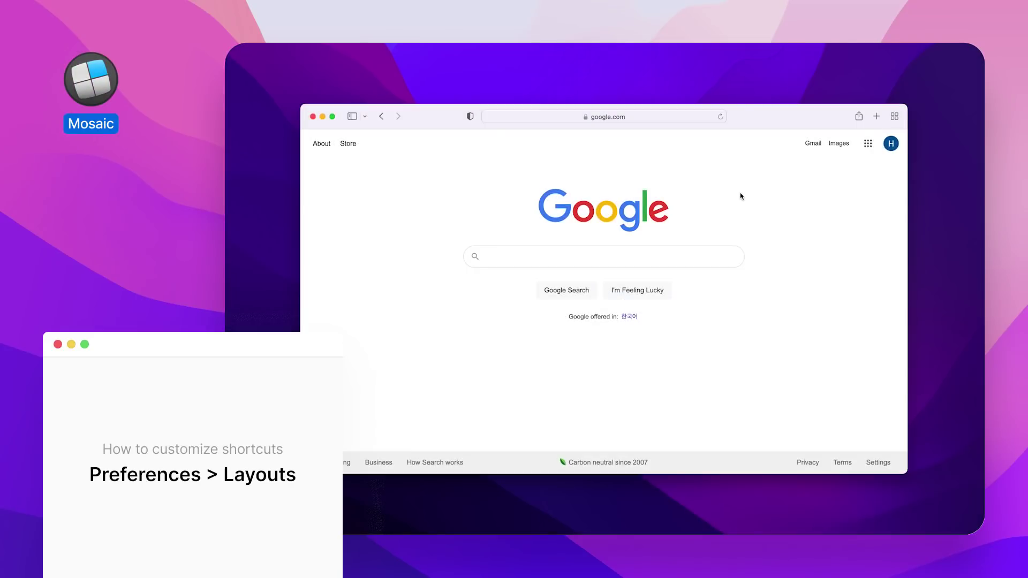
Fit the Google window to the left and right halves of the screen, and to the left and right two-thirds
key(ctrl+alt+Left)
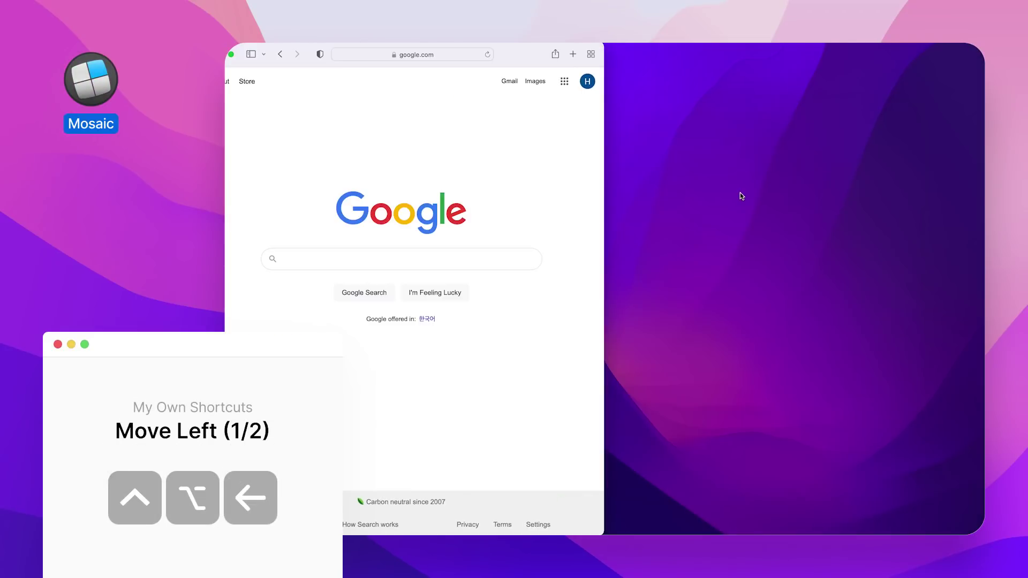
key(ctrl+alt+Right)
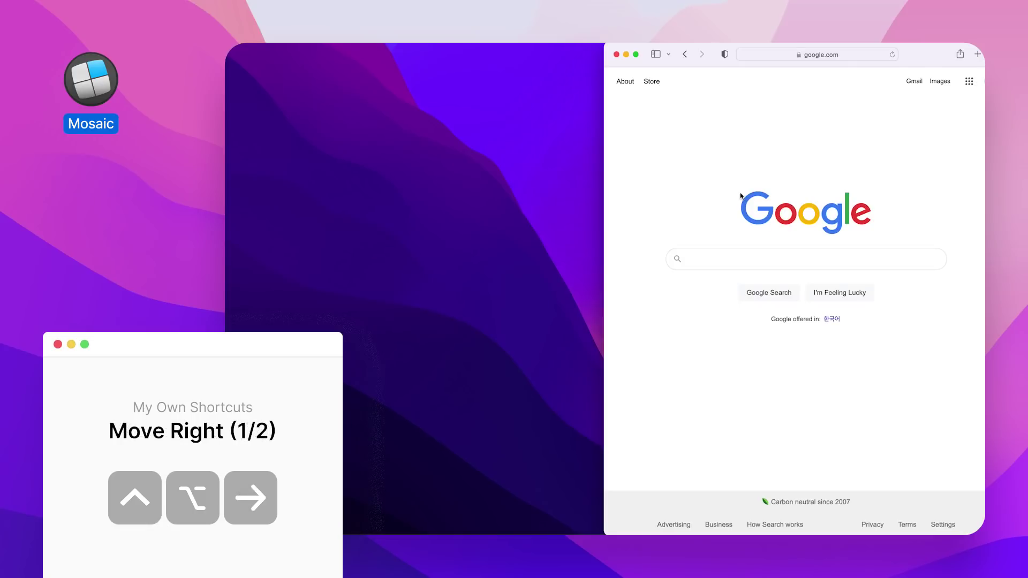
key(ctrl+alt+q)
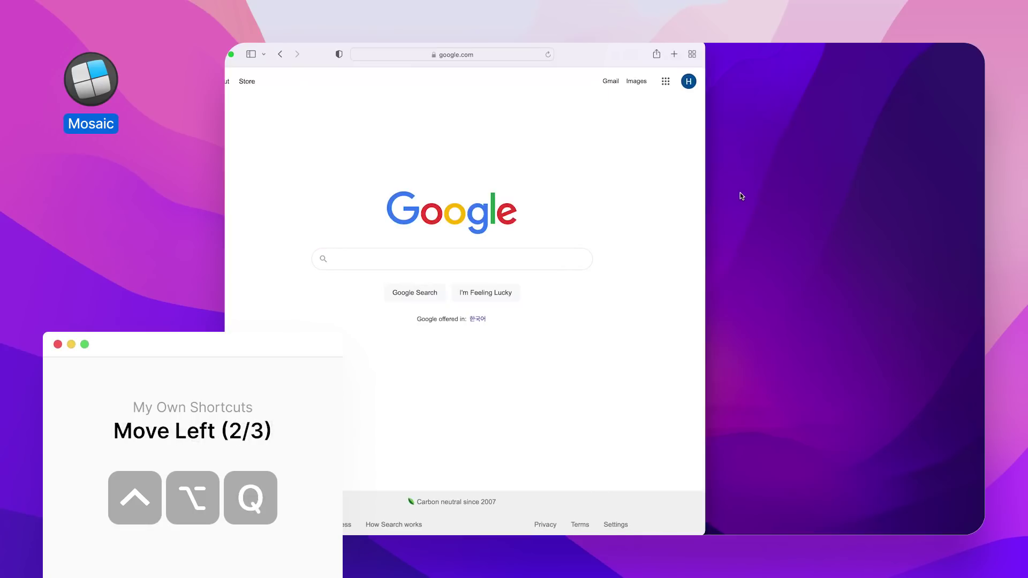
key(ctrl+alt+w)
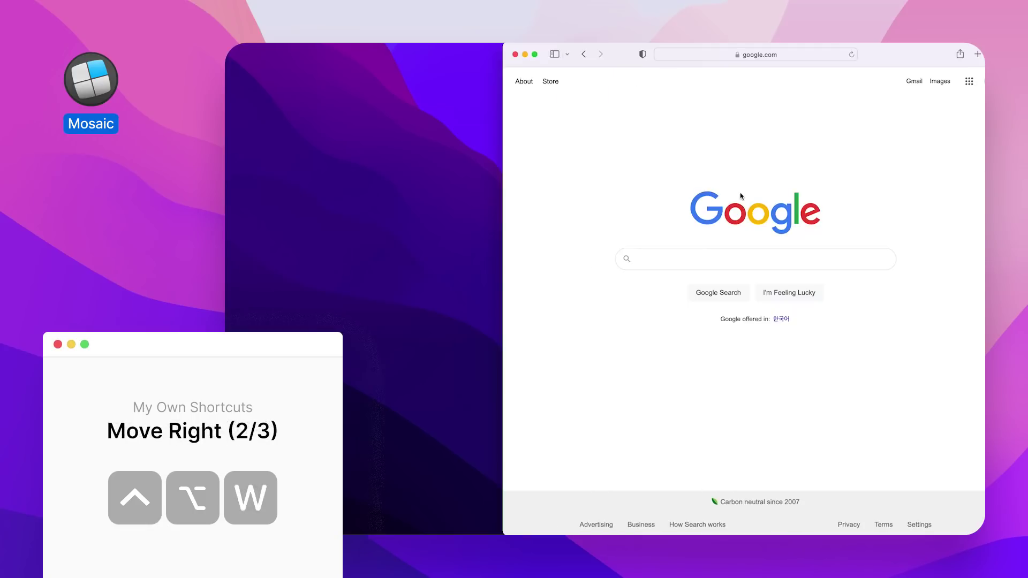
Fit the Google window to the left, middle and right third of the screen in turn
key(ctrl+alt+a)
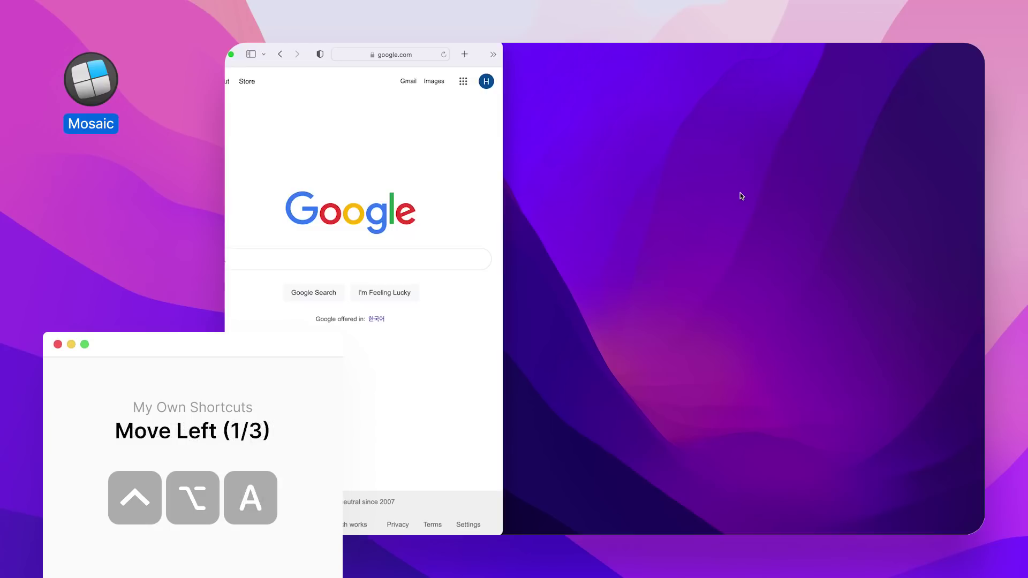
key(ctrl+alt+s)
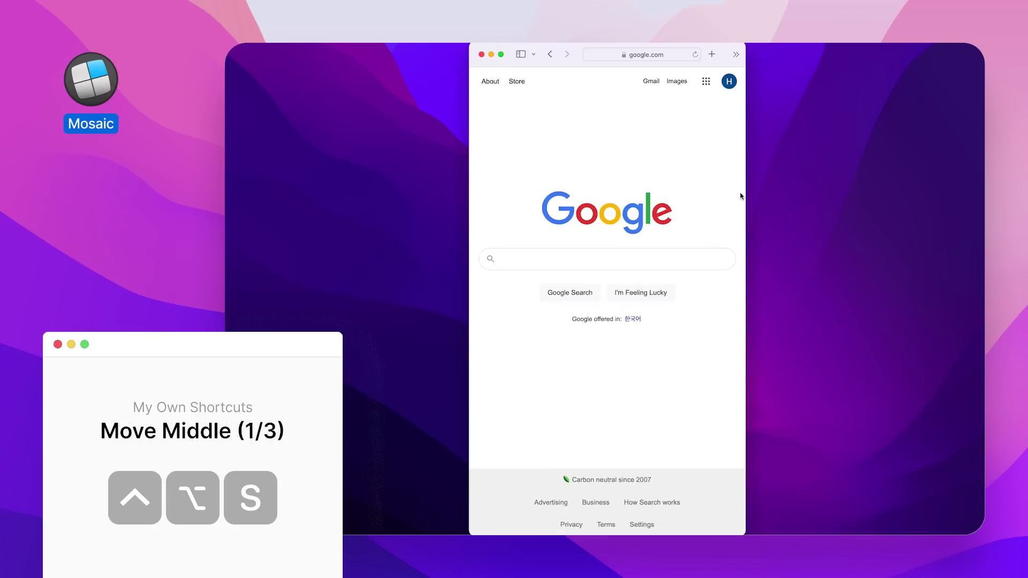
key(ctrl+alt+d)
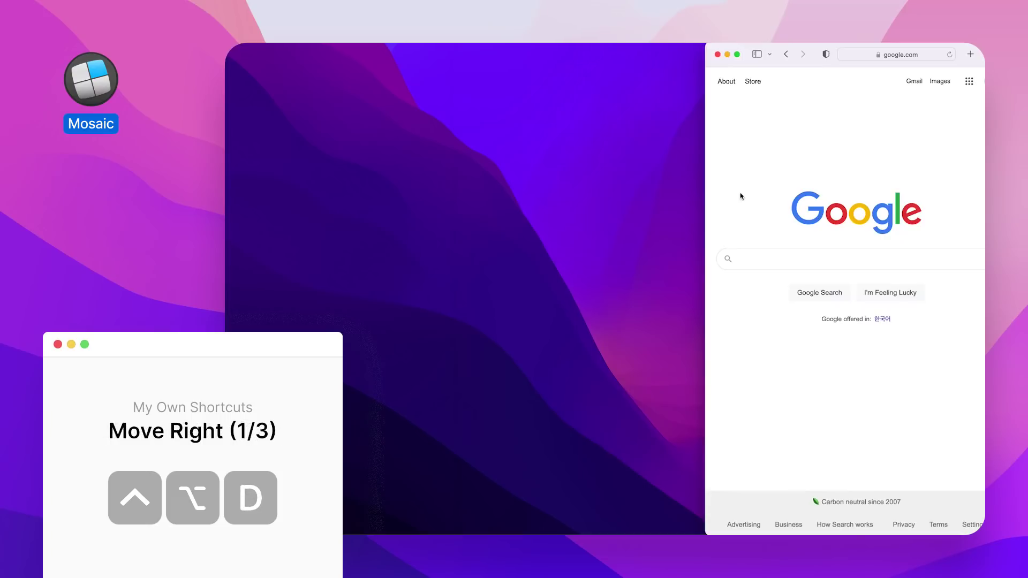
Fit the Google window to the top half, the bottom half, the center and the full screen in turn
key(ctrl+alt+Up)
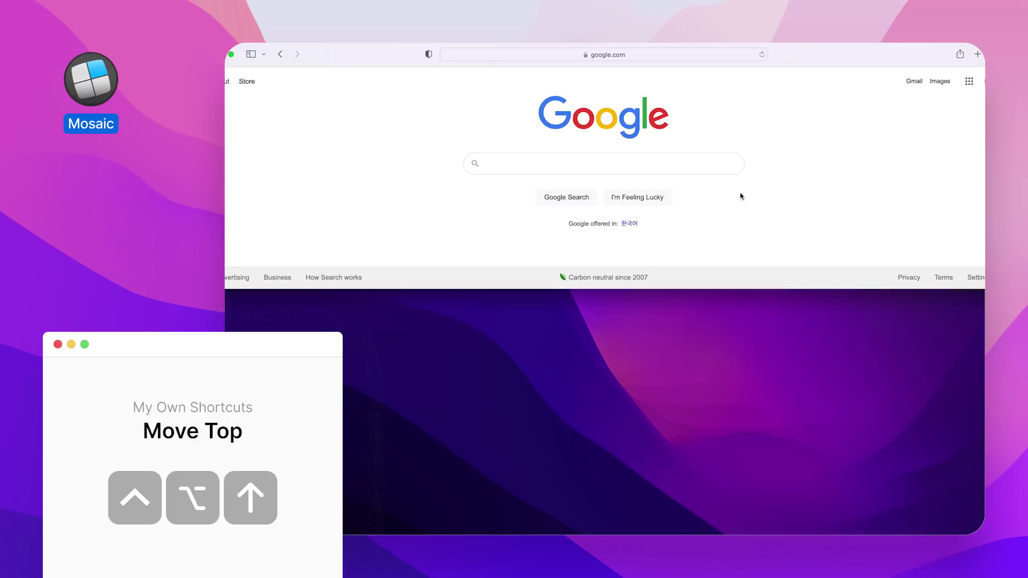
key(ctrl+alt+Down)
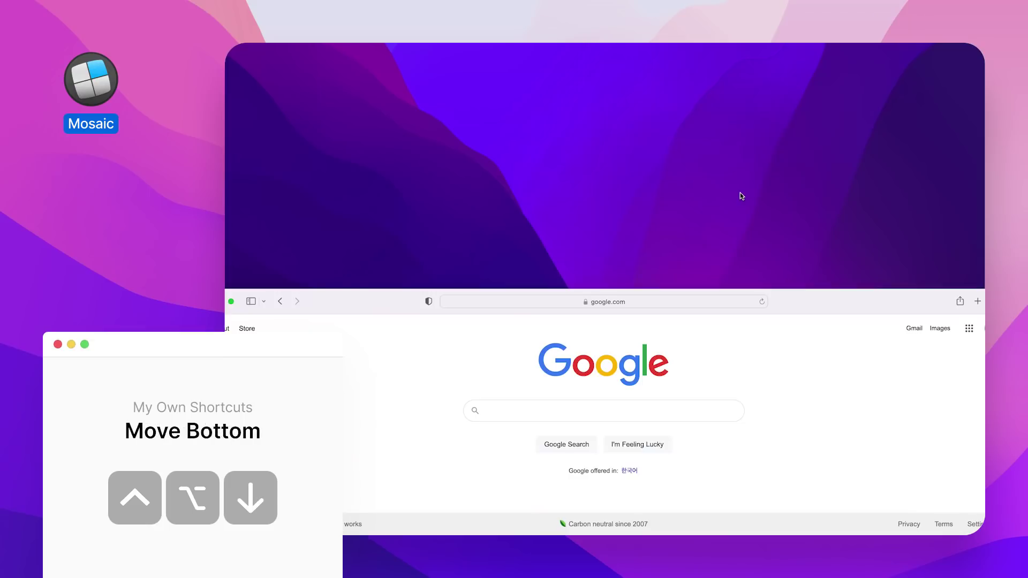
key(ctrl+alt+c)
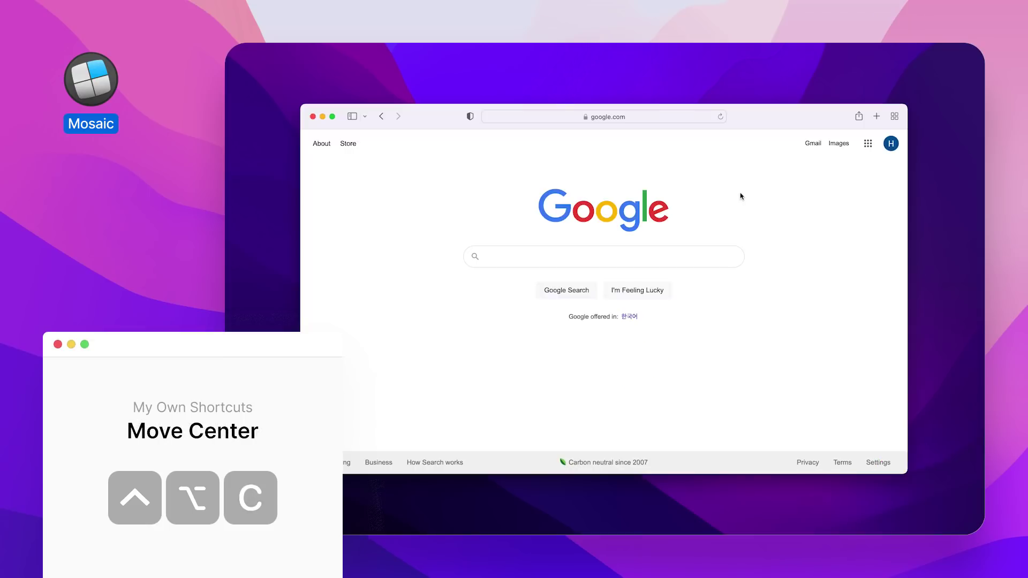
key(ctrl+alt+Return)
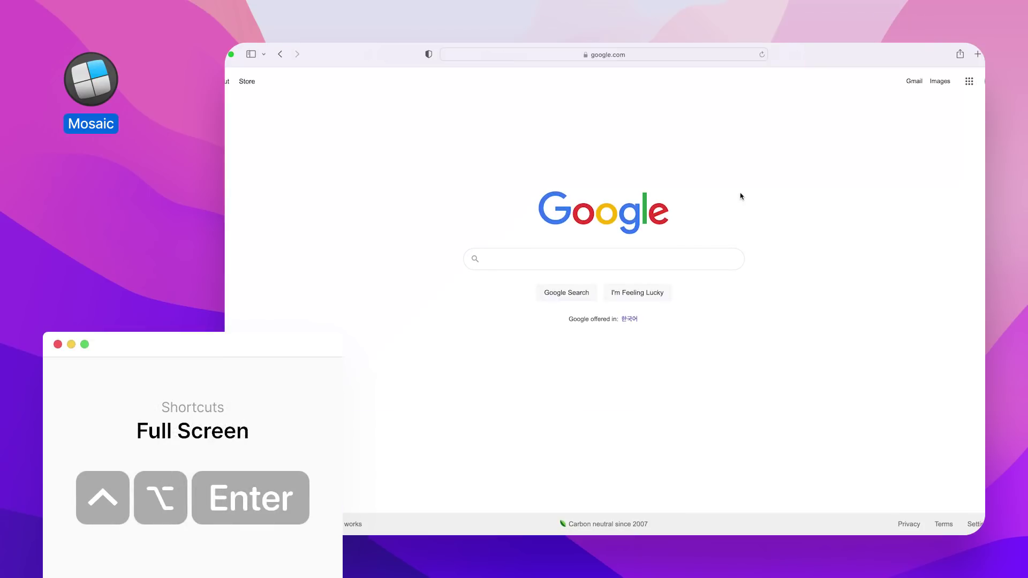
Place the Google window in the top-left, top-right, bottom-left and bottom-right quarters of the screen in turn
key(ctrl+alt+r)
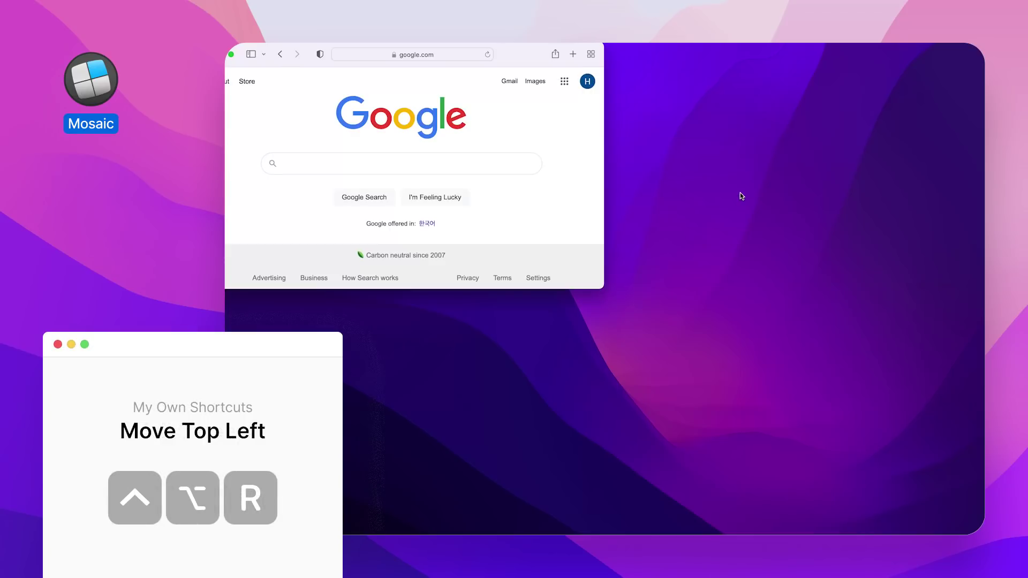
key(ctrl+alt+t)
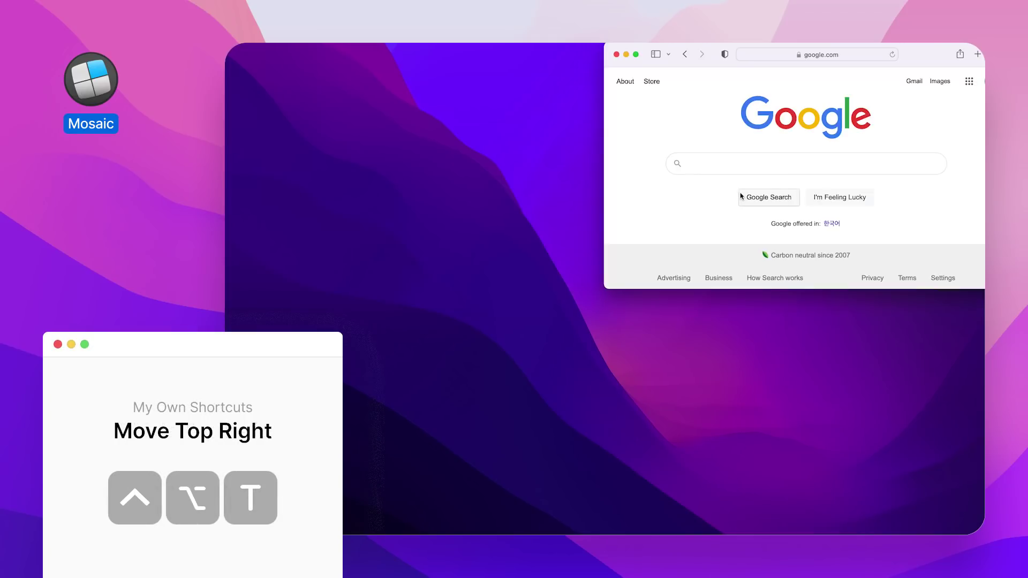
key(ctrl+alt+g)
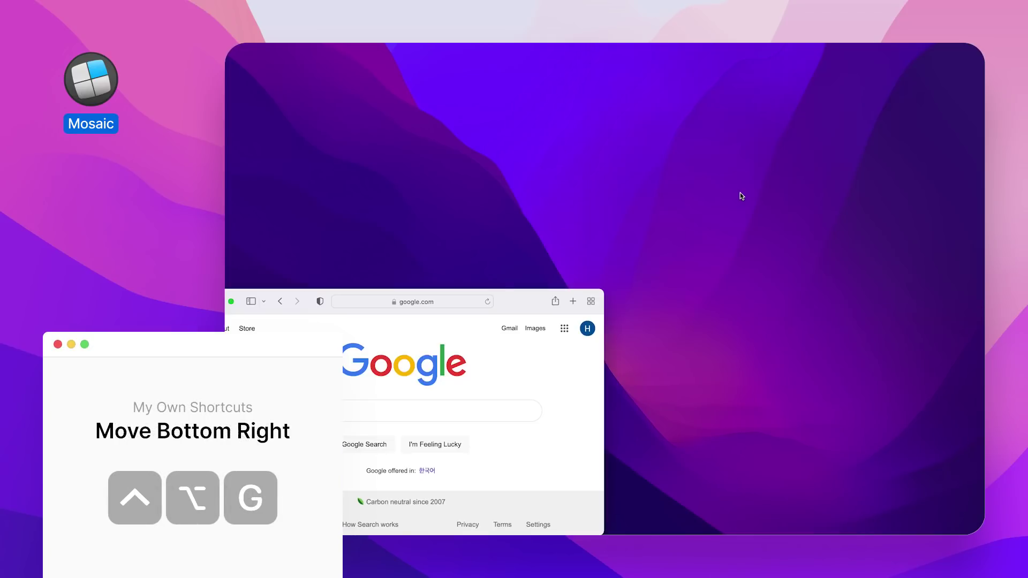
key(ctrl+alt+g)
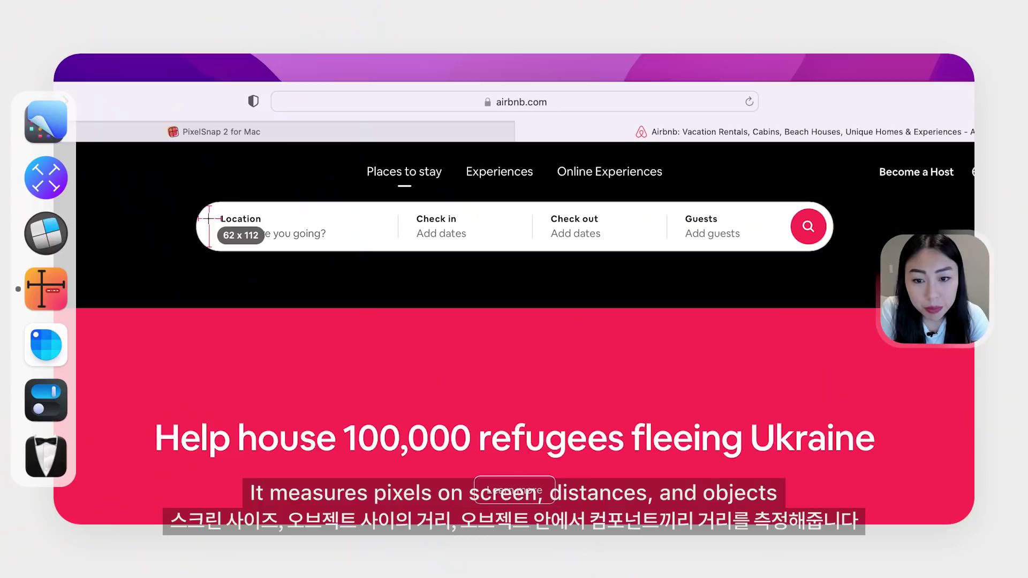
Measure the Jimmy Kimmel Live video thumbnail on the YouTube home page with PixelSnap
key(shift+super+f)
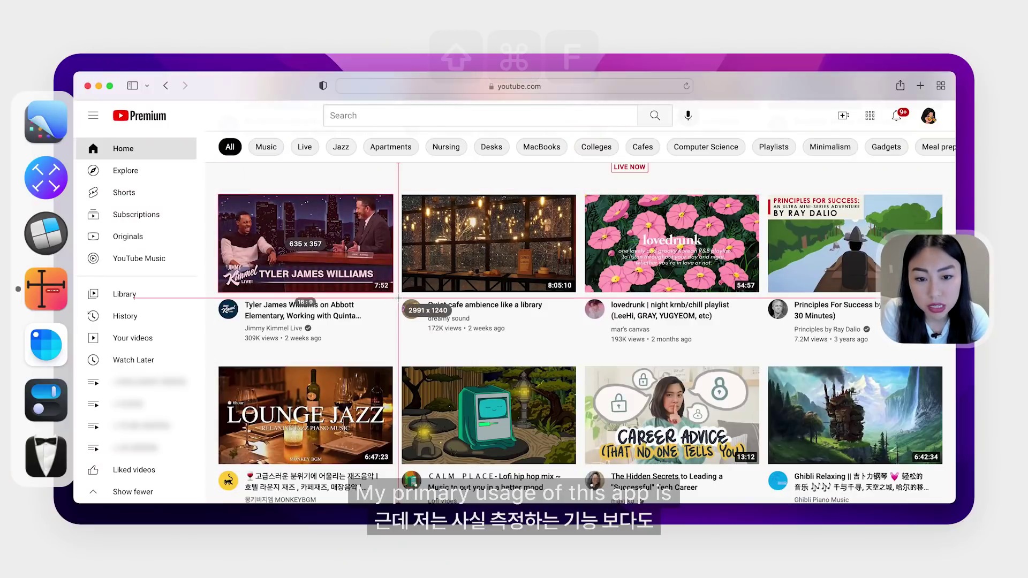
Copy the screenshot of the measured thumbnail to the clipboard and paste it into Frame 1 in Figma
key(c)
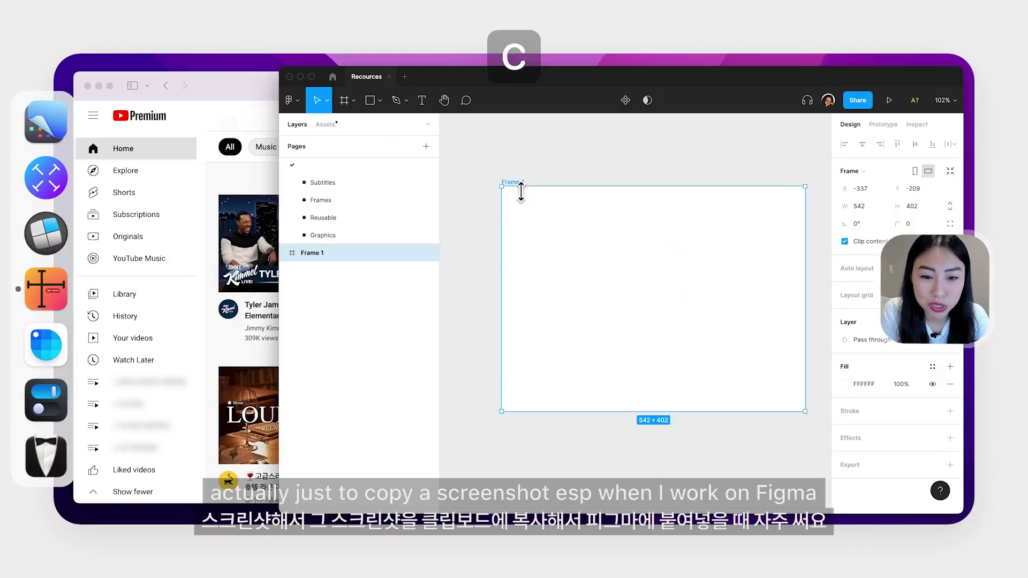
key(super+v)
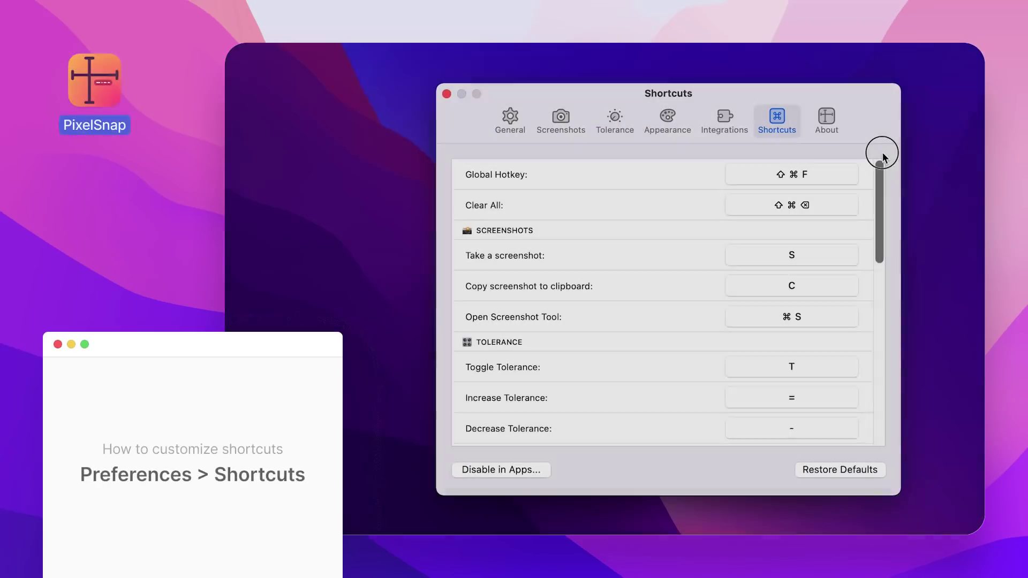
Measure the Check availability button on the Airbnb listing with PixelSnap and capture it as a screenshot and as a clipboard copy
mouse_move(883, 156)
mouse_down()
mouse_move(892, 268)
mouse_move(882, 349)
mouse_move(893, 164)
mouse_up()
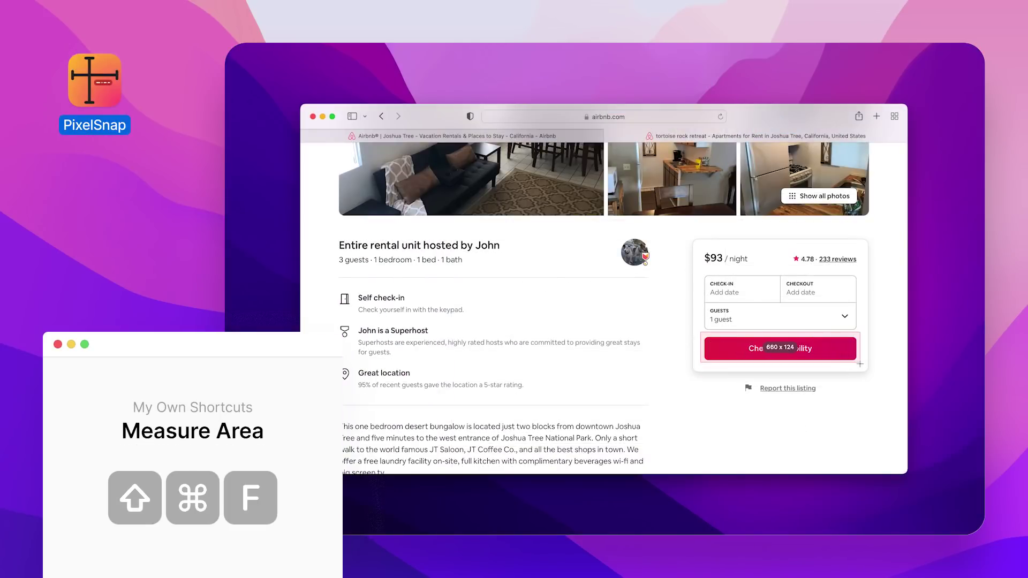
key(s)
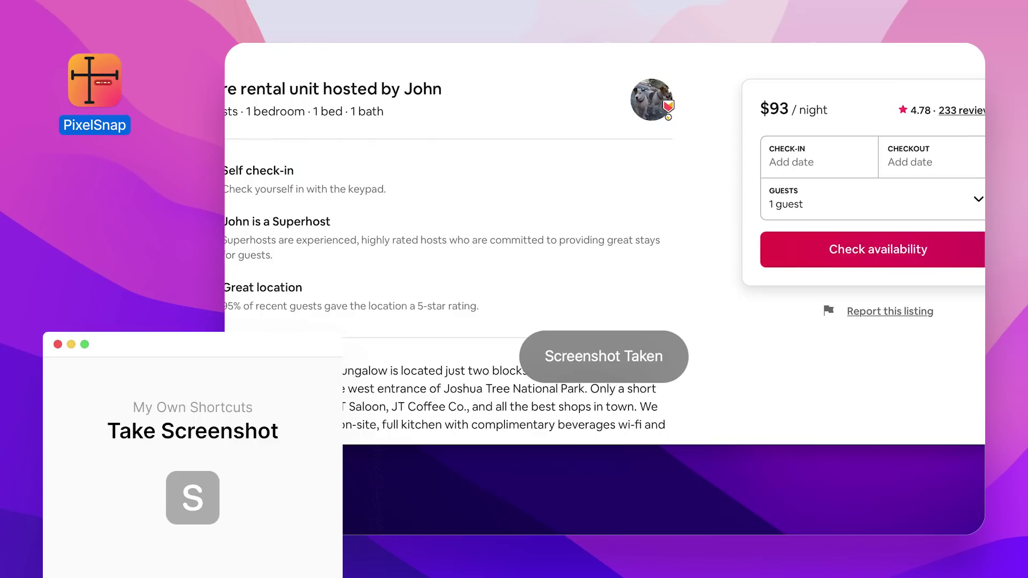
key(c)
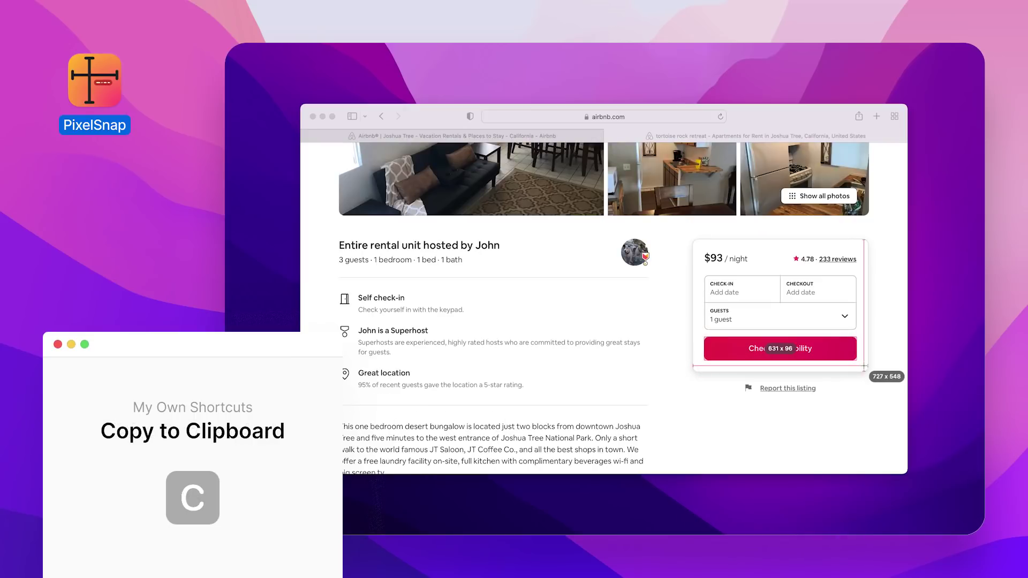
key(c)
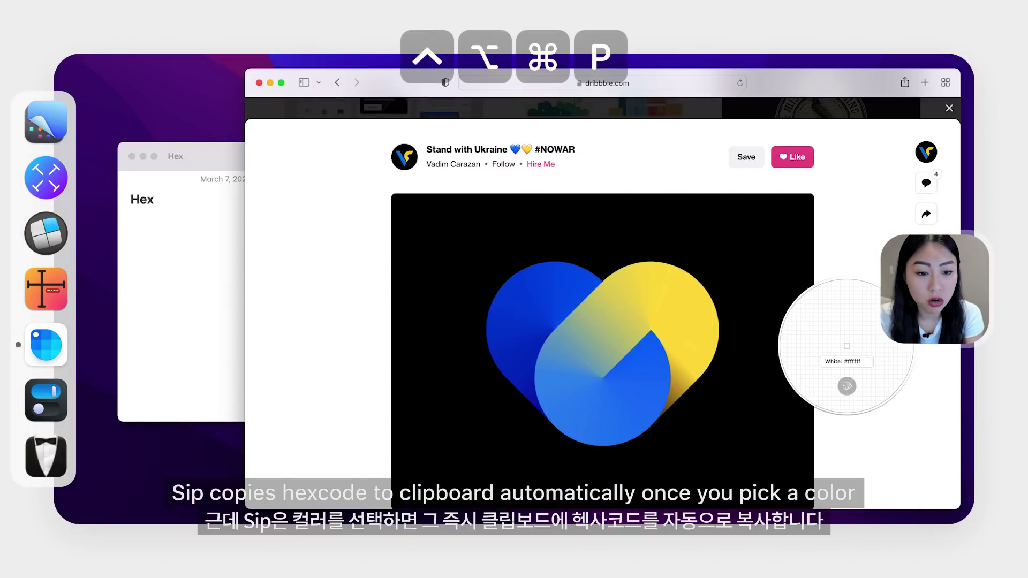
Pick the heart's yellow and navy blue with Sip and paste #fbdb41 and #014ce6 into the Hex note
click(655, 304)
click(194, 239)
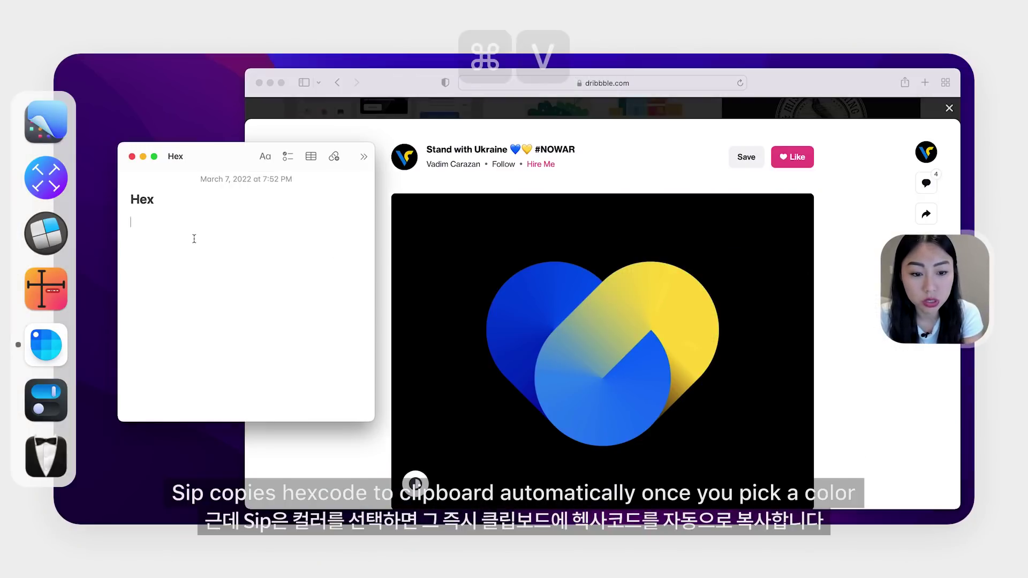
key(ctrl+alt+super+p)
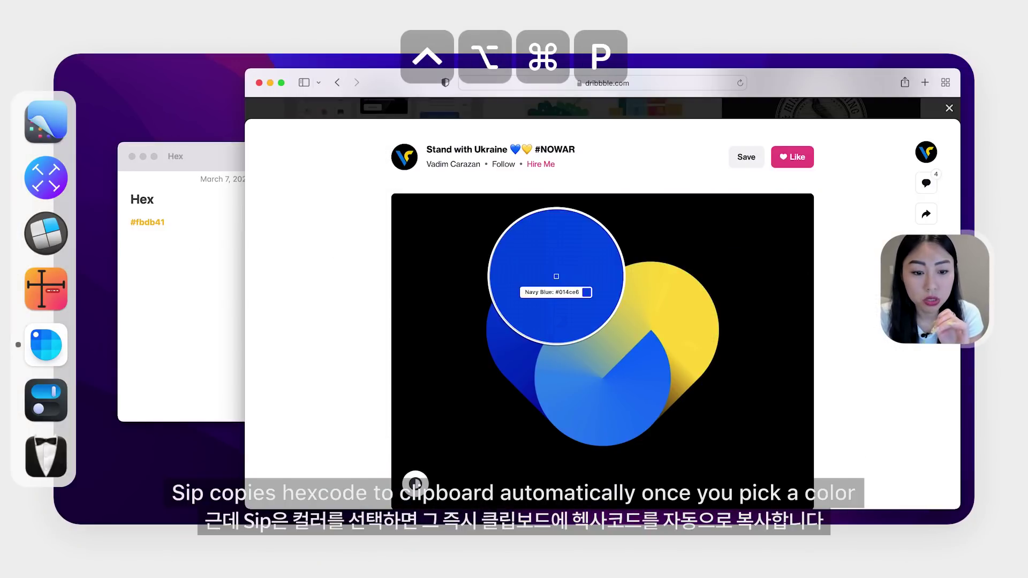
click(556, 276)
click(148, 258)
key(super+v)
Pick the Dribbble Like button's pink with Sip and add #ea4c89 below the other codes in the Hex note
key(ctrl+alt+super+p)
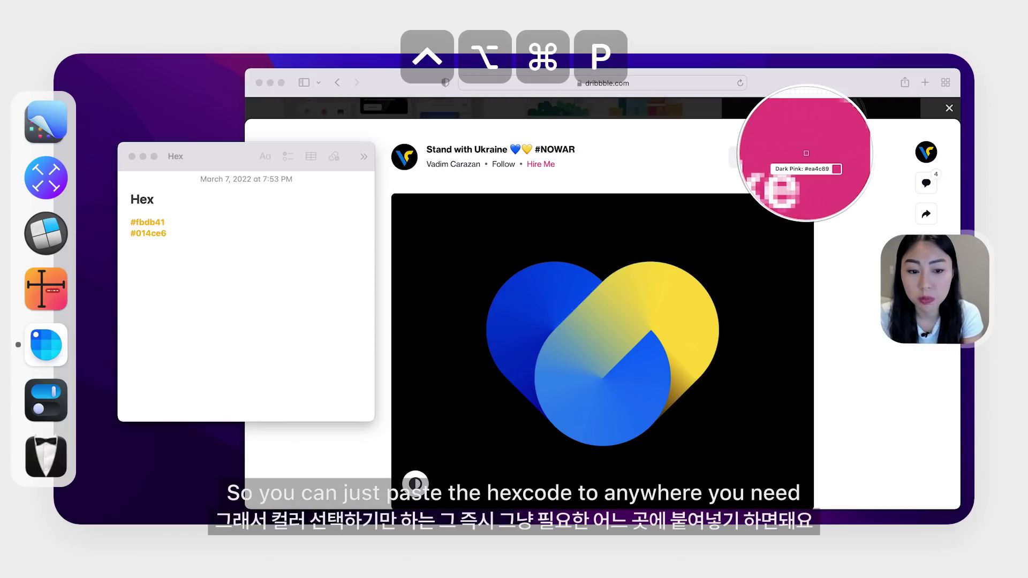
click(807, 154)
click(226, 306)
key(BackSpace)
Pick another color with Sip and paste its hex code
key(ctrl+alt+super+p)
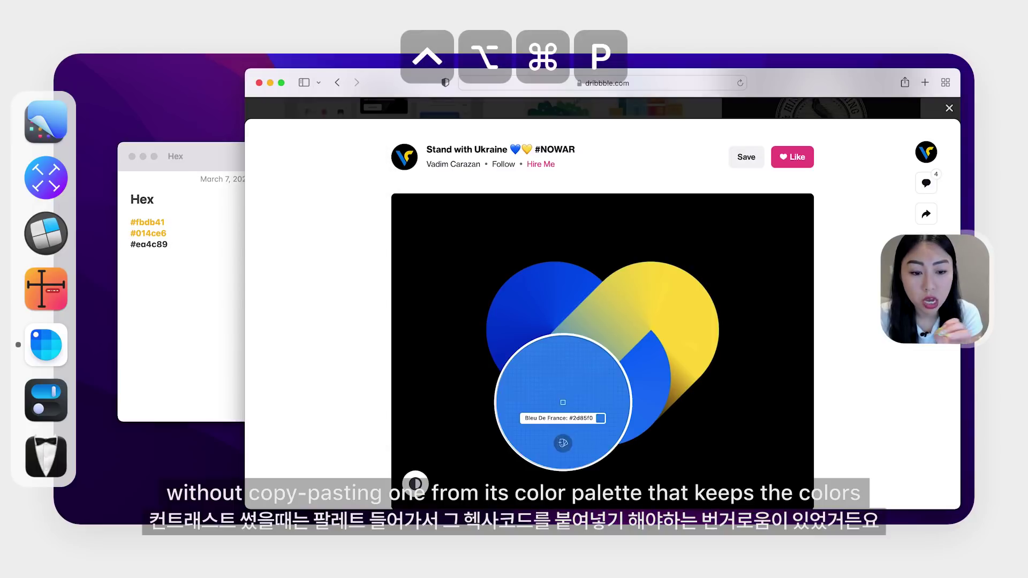
click(608, 73)
key(super+v)
key(Return)
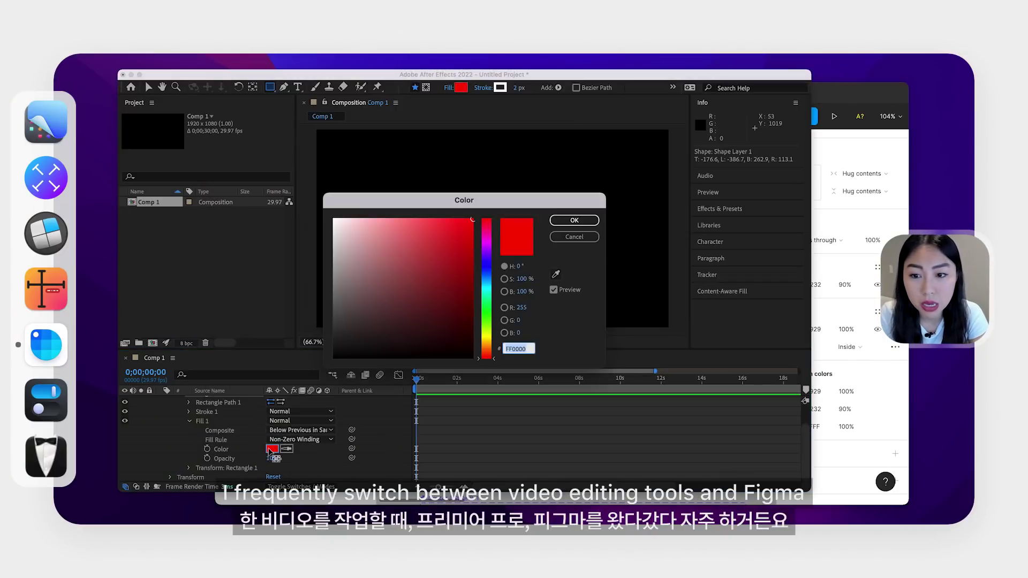
Set the After Effects rectangle's fill to 424242 and replace its white stroke with a dark color picked with Sip
key(super+v)
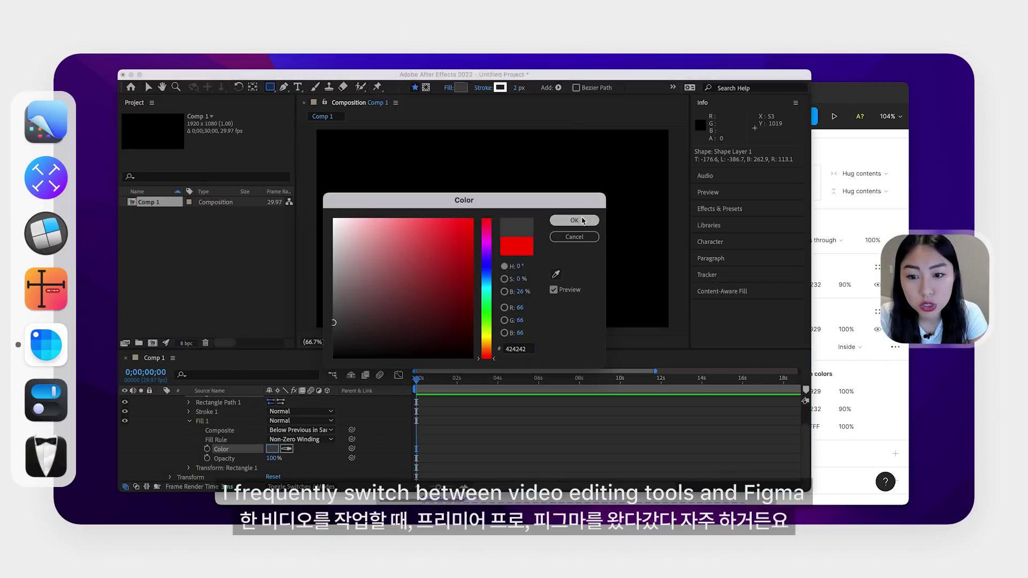
key(ctrl+alt+super+p)
key(super+v)
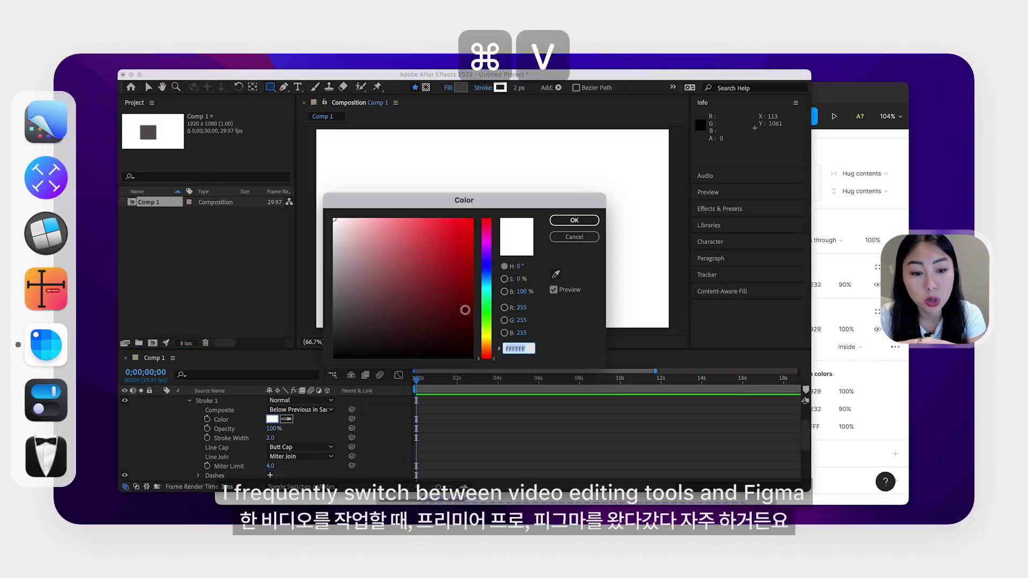
key(Return)
click(416, 175)
click(417, 176)
key(h)
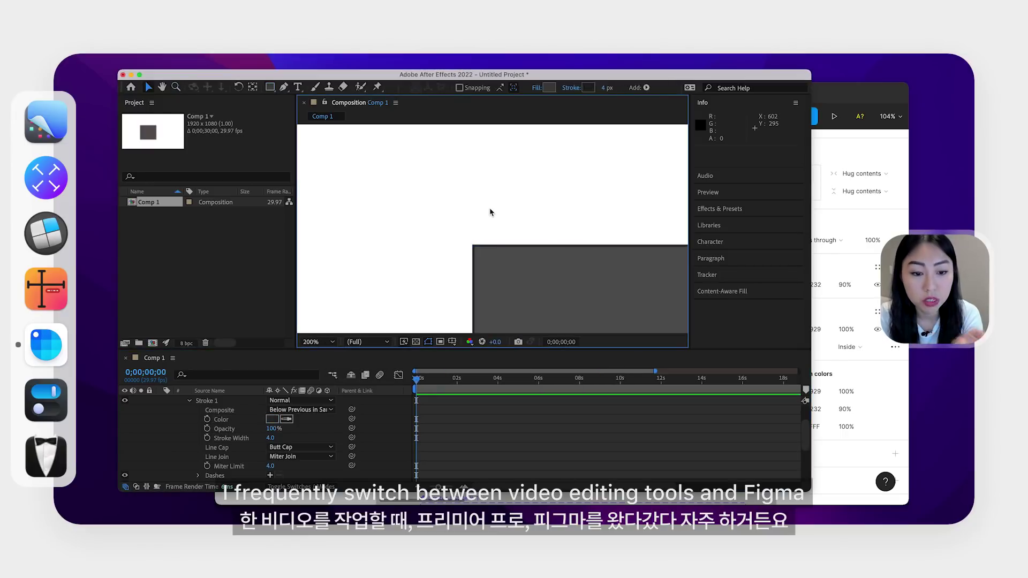
drag(498, 232, 467, 187)
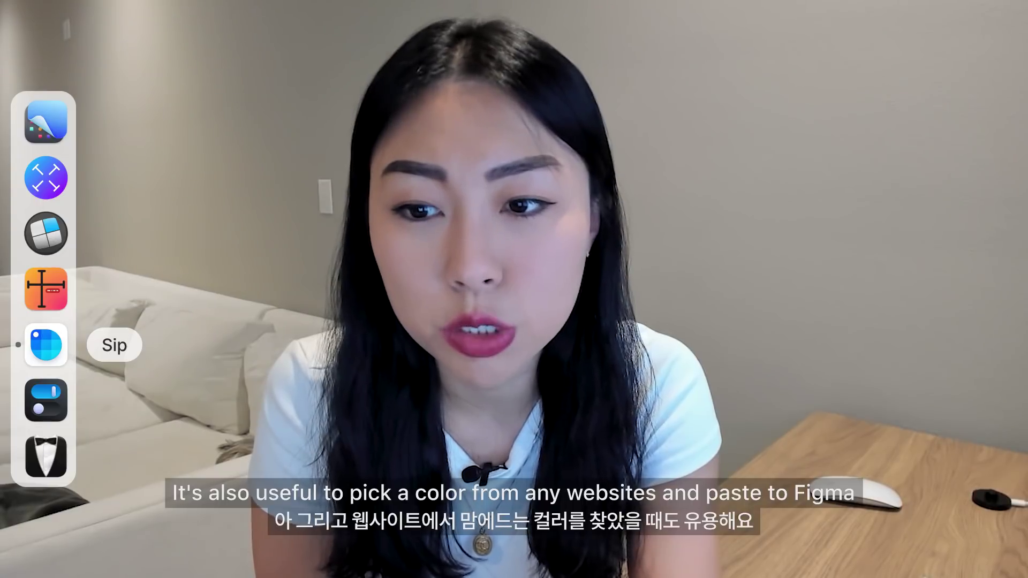
Pick a color from the Apple website with Sip and paste it as the fill of Rectangle 1 in Figma
key(ctrl+alt+super+p)
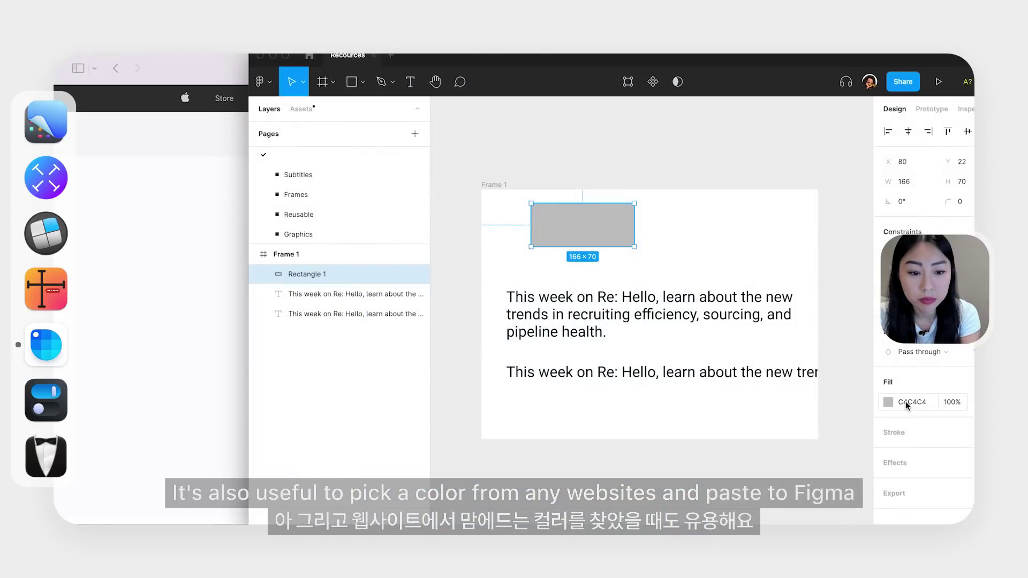
click(910, 402)
key(super+v)
click(700, 264)
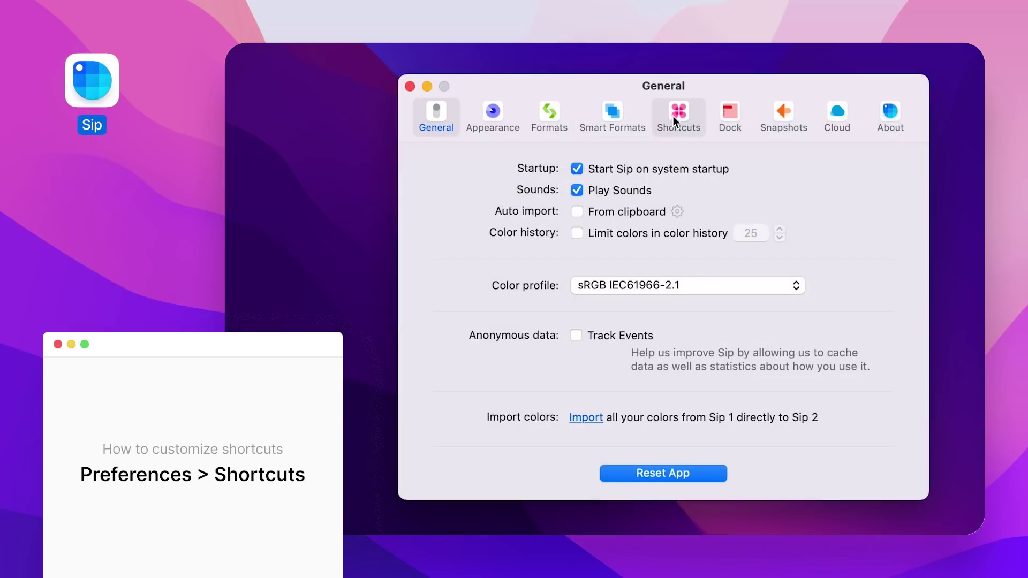
Open Sip's shortcut preferences, and pick the Pinterest Continue button's red and paste #d50b22 into the email field
click(676, 118)
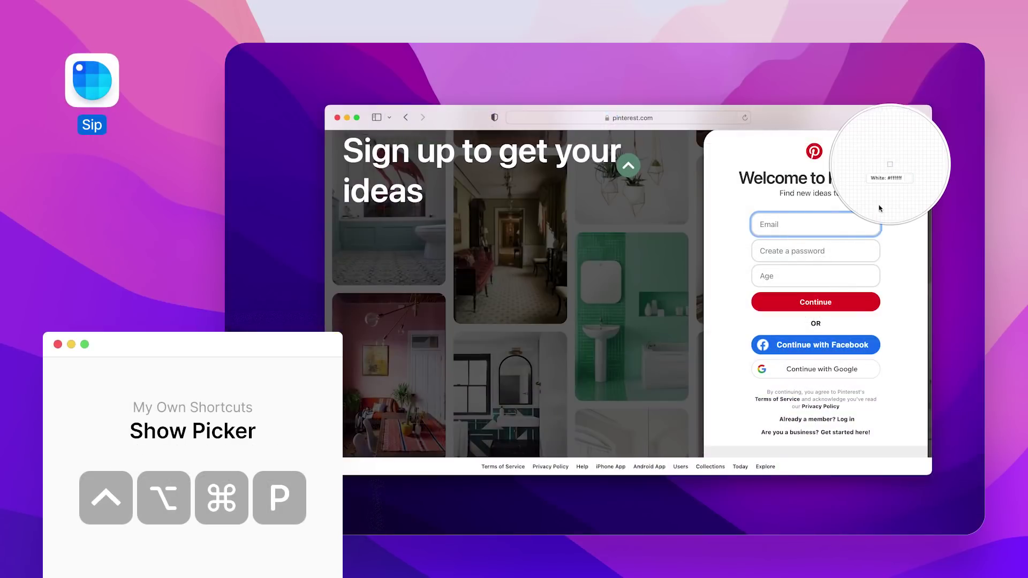
click(862, 300)
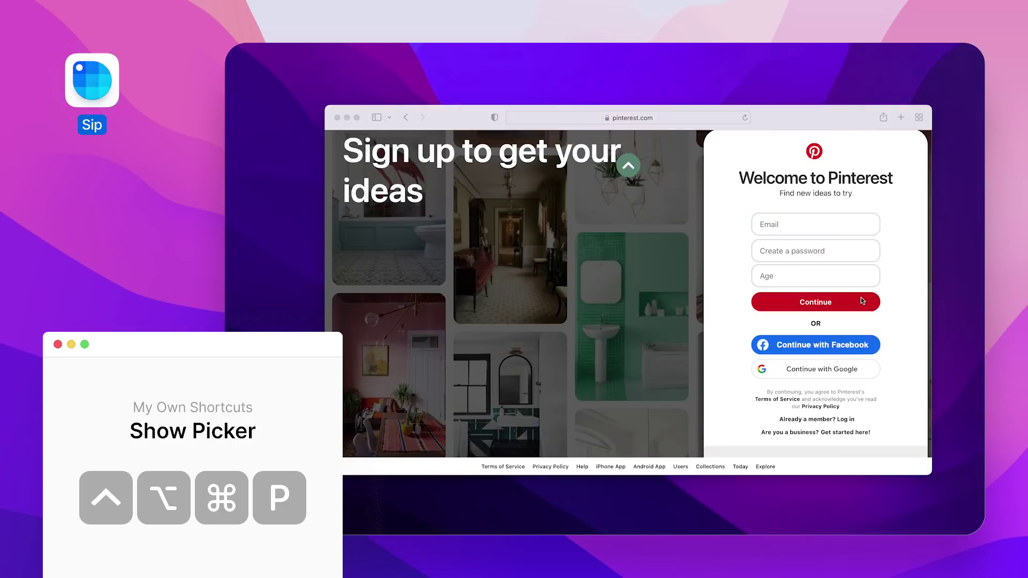
key(super+v)
Show Sip's color history and use its contrast checker to sample the Continue button's red and the Facebook button's blue
key(ctrl+alt+super+m)
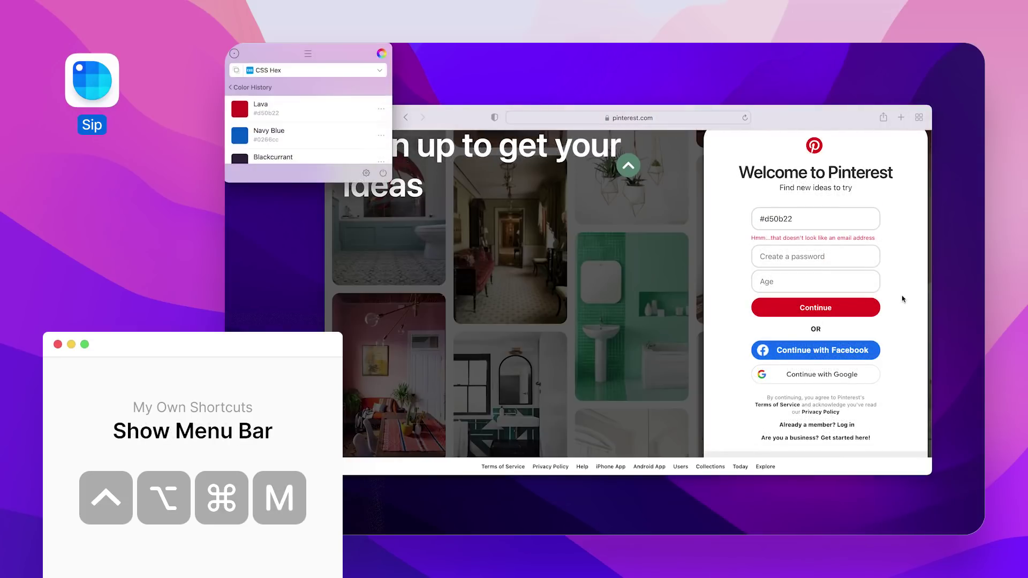
key(ctrl+alt+super+c)
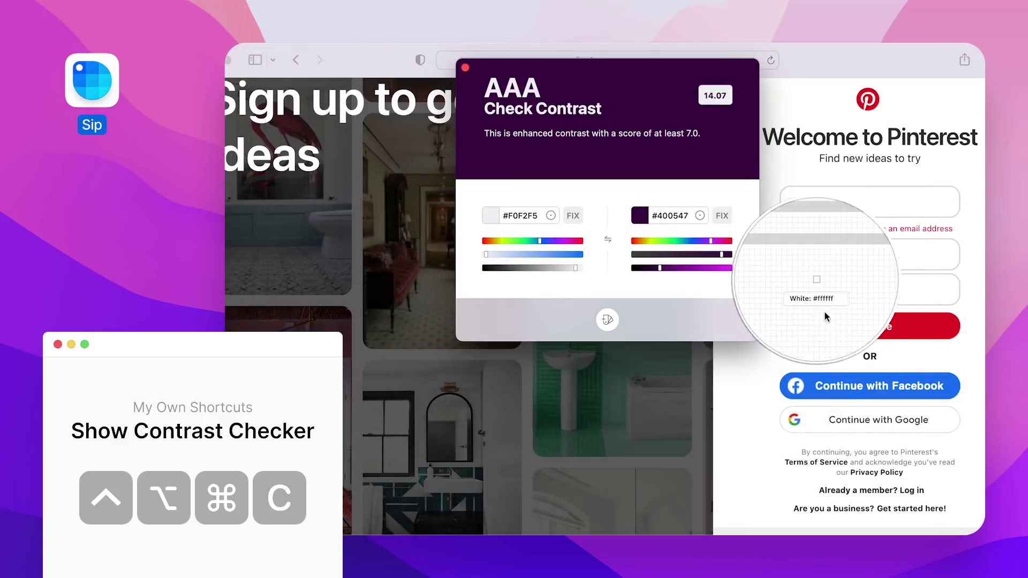
click(812, 328)
click(810, 376)
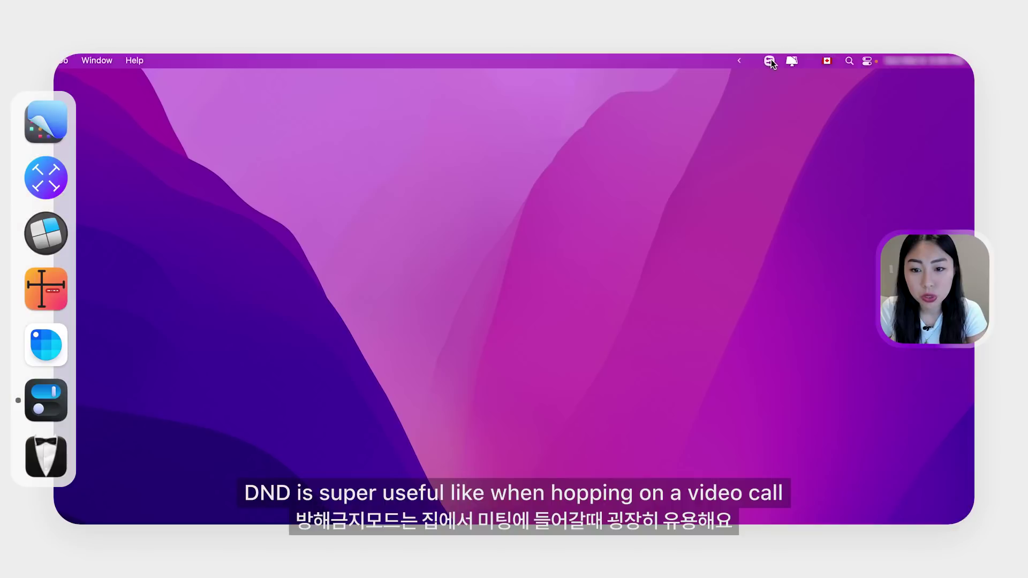
Toggle Do Not Disturb in One Switch, first from its switch list and again with its own shortcut
click(771, 60)
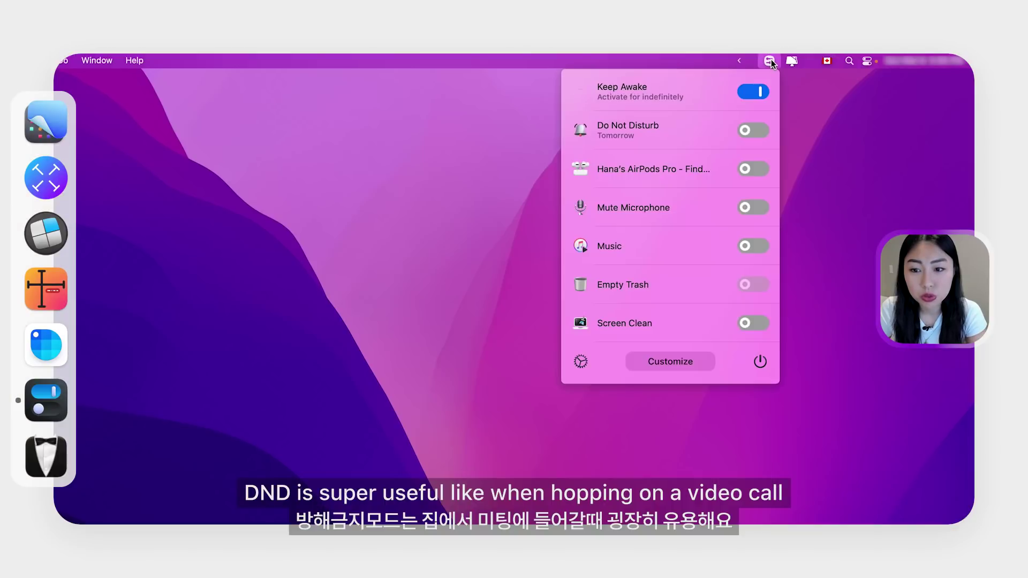
click(757, 130)
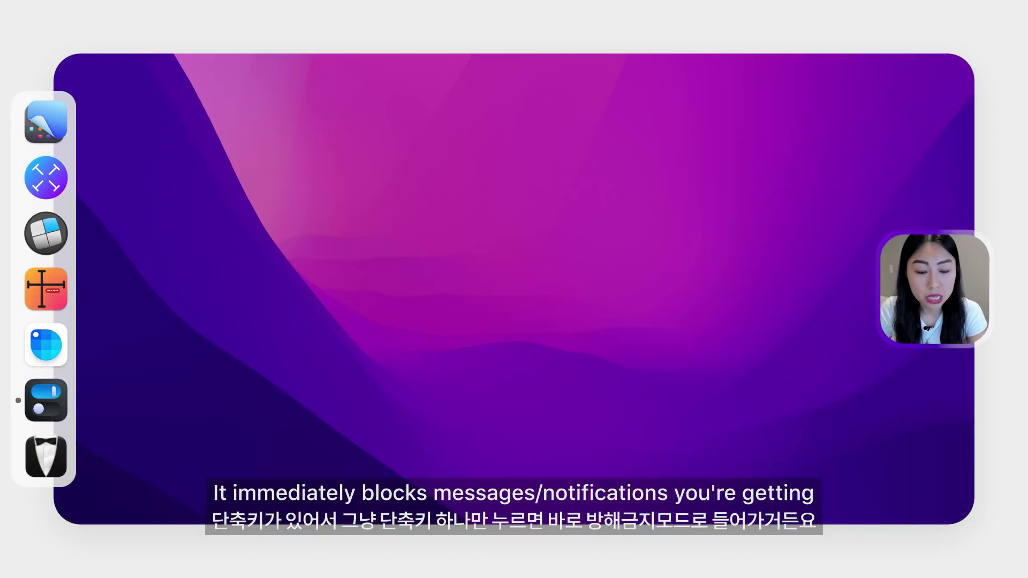
key(ctrl+d)
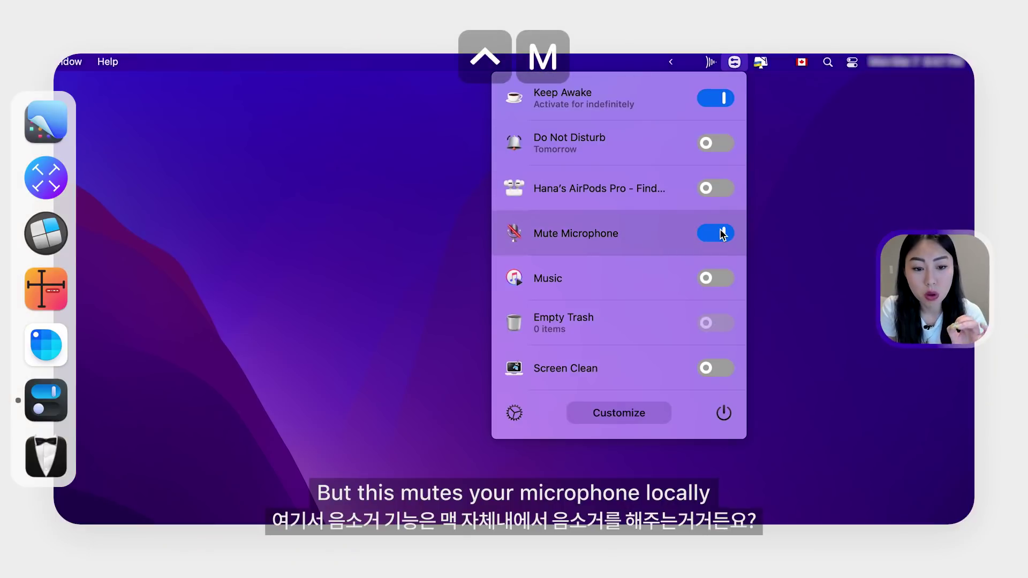
Toggle Mute Microphone and connect the AirPods Pro with One Switch
click(721, 234)
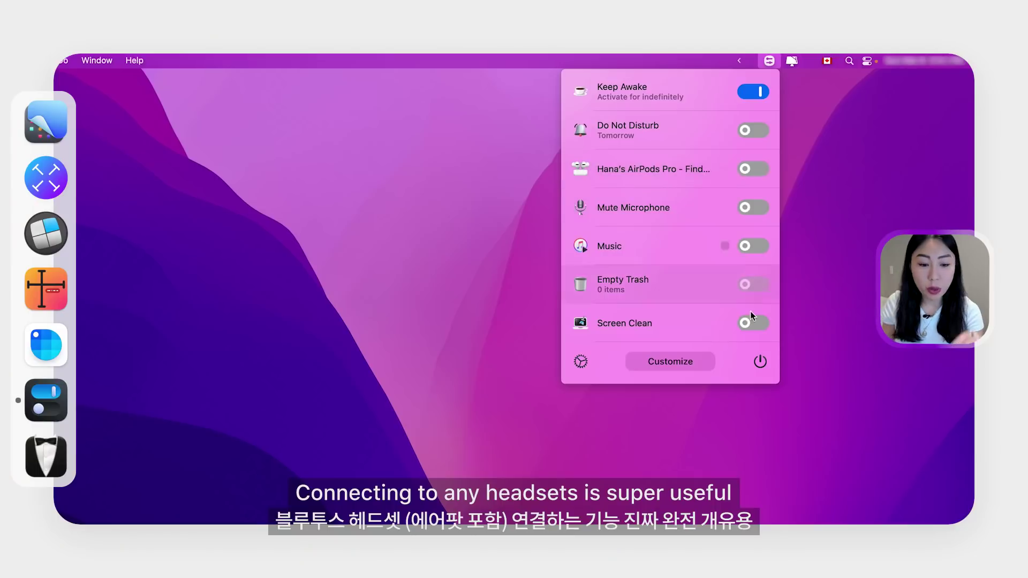
click(752, 171)
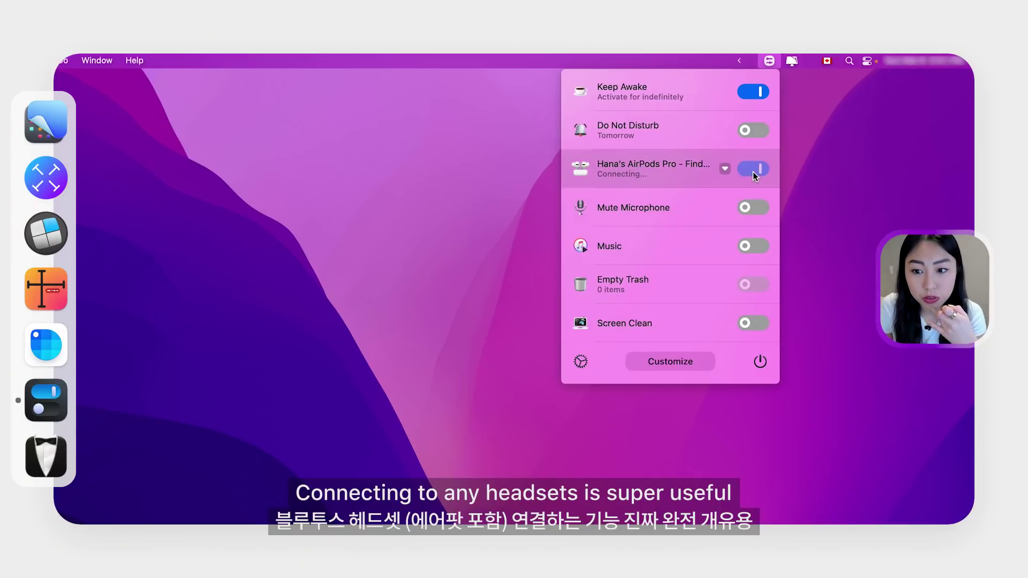
key(ctrl+a)
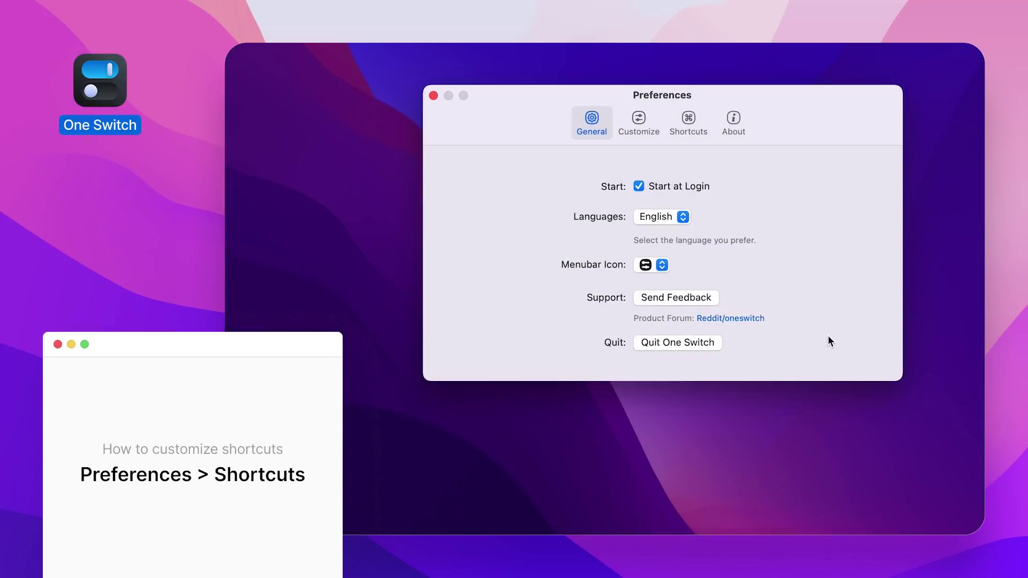
Show One Switch's shortcut preferences, and turn Do Not Disturb on and off again
click(695, 136)
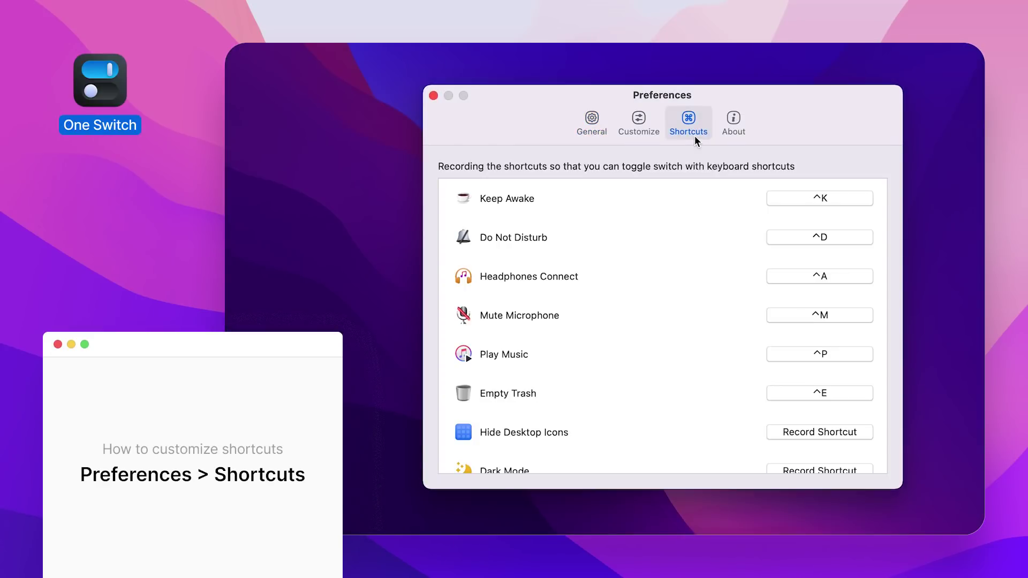
key(ctrl+d)
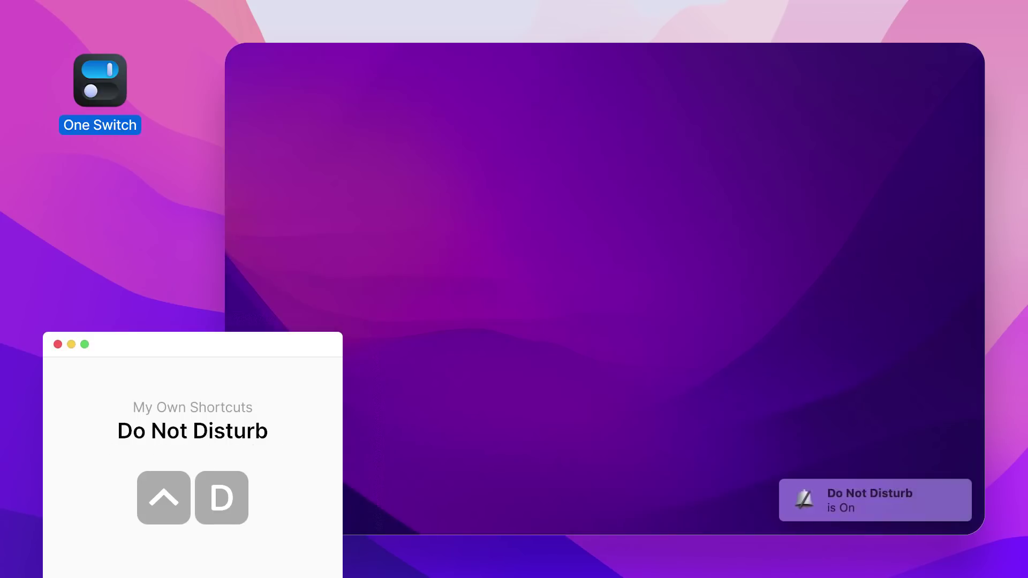
key(ctrl+d)
Connect and disconnect the AirPods Pro through One Switch, and empty the trash
key(ctrl+a)
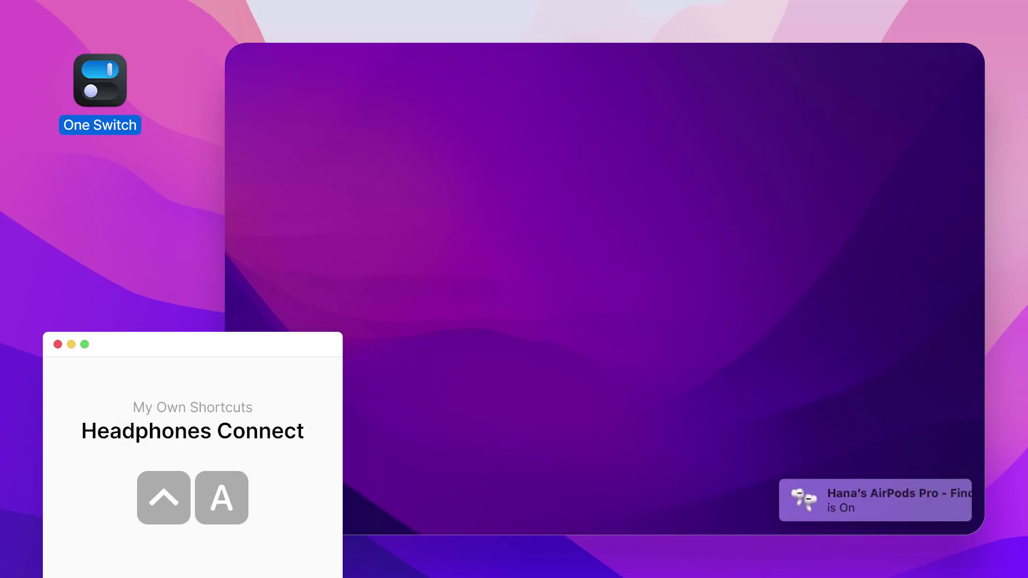
key(ctrl+a)
key(ctrl+e)
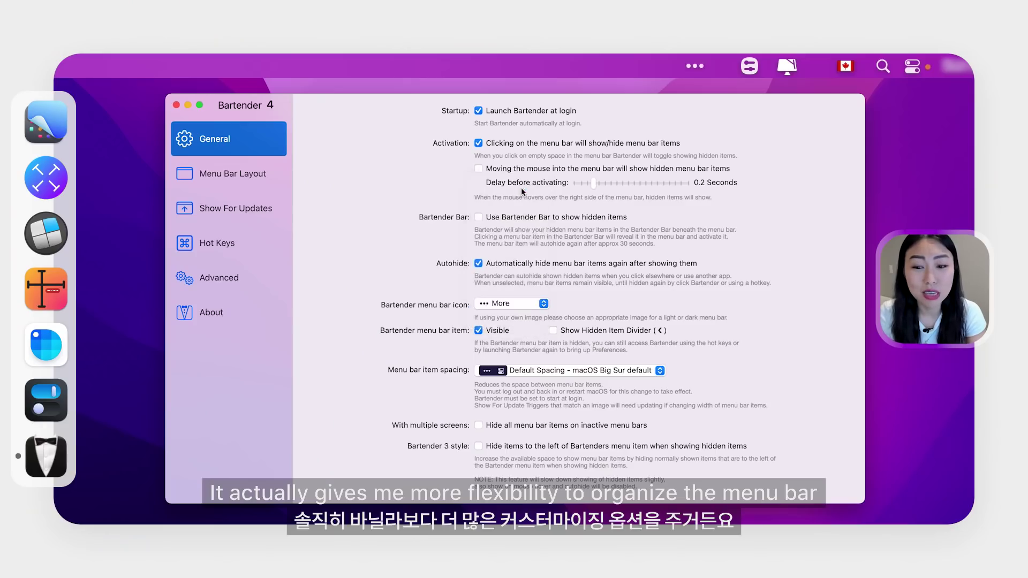
Change Bartender's menu bar icon to the arrow style and move an item within the hidden menu bar items
click(513, 303)
click(506, 319)
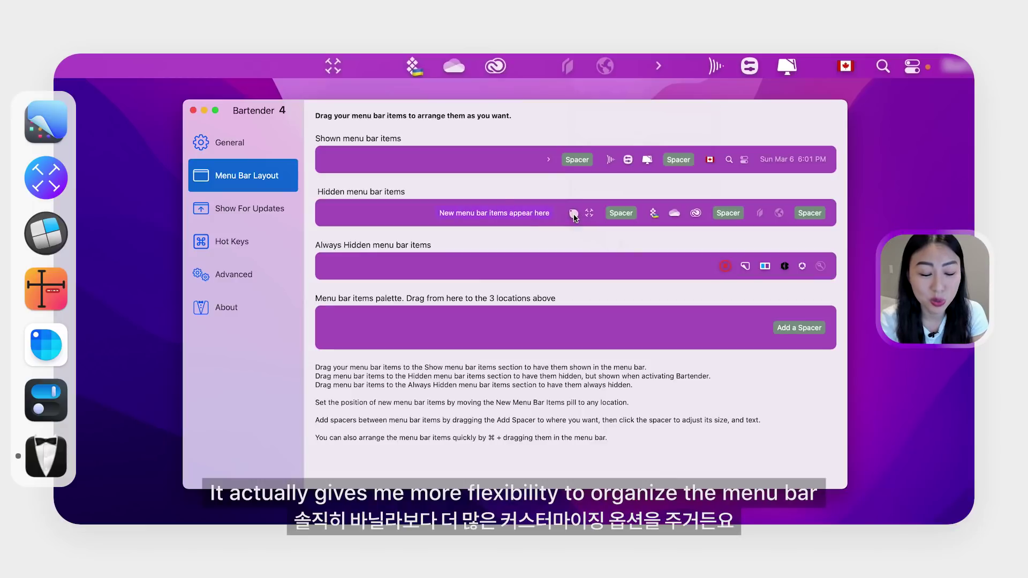
drag(574, 218, 501, 223)
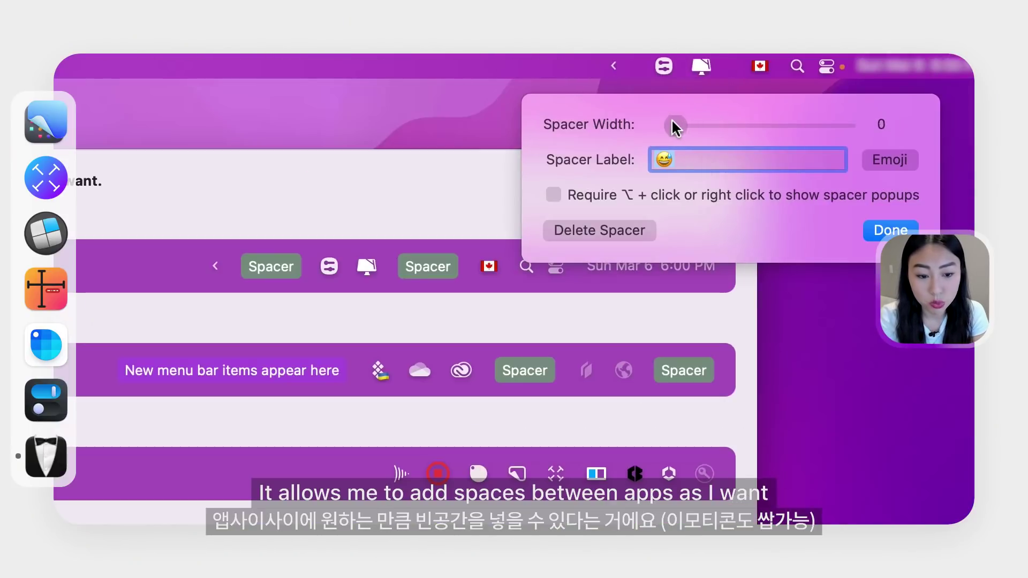
Widen the menu bar spacer in Bartender and bring up the emoji picker for its label
drag(673, 126, 722, 127)
key(ctrl+super+space)
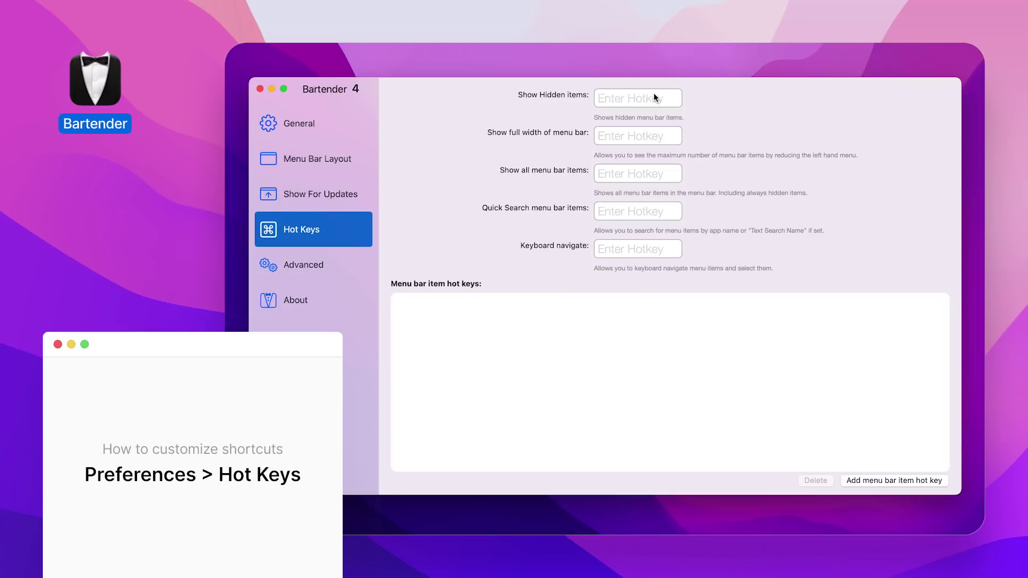
Set the Bartender hot key for showing hidden items to Control+B
click(634, 99)
key(ctrl+b)
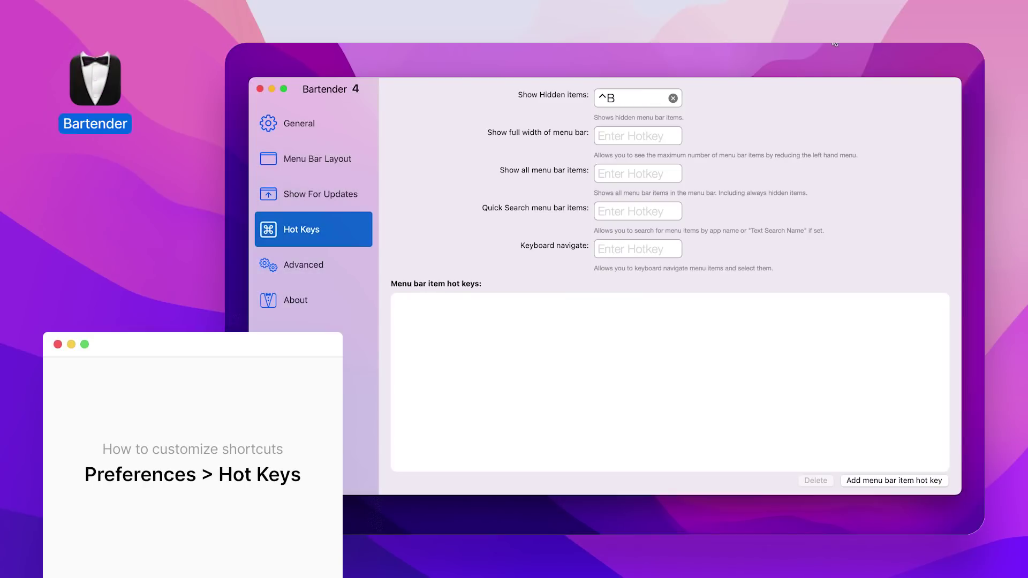